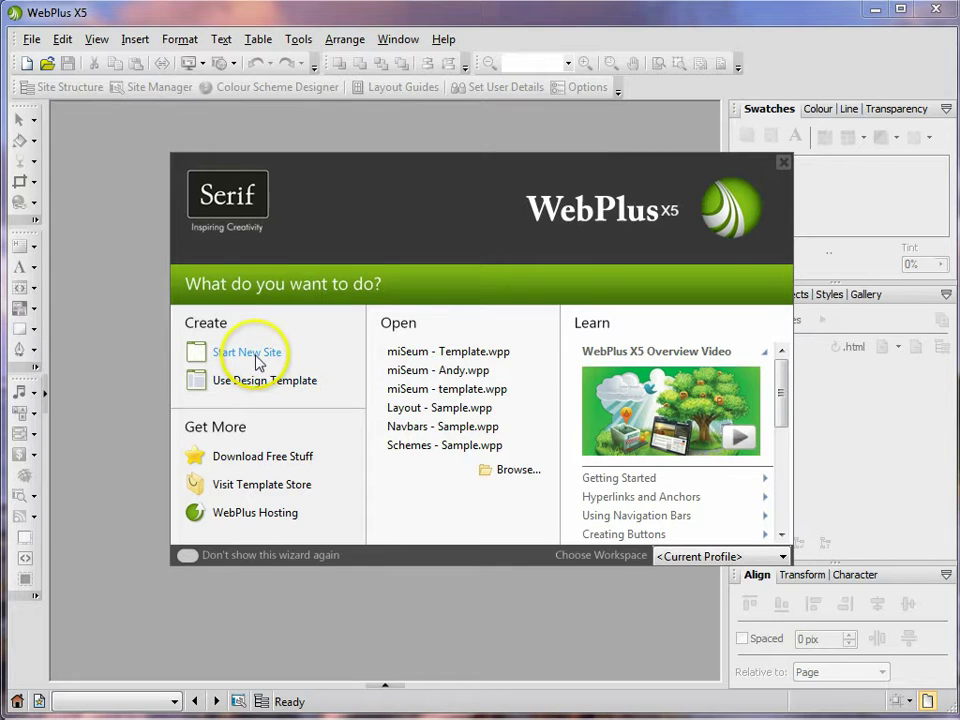
# - Start a new blank site and type the owner's name in lowercase as artistic text near the top-left
pyautogui.click(256, 358)
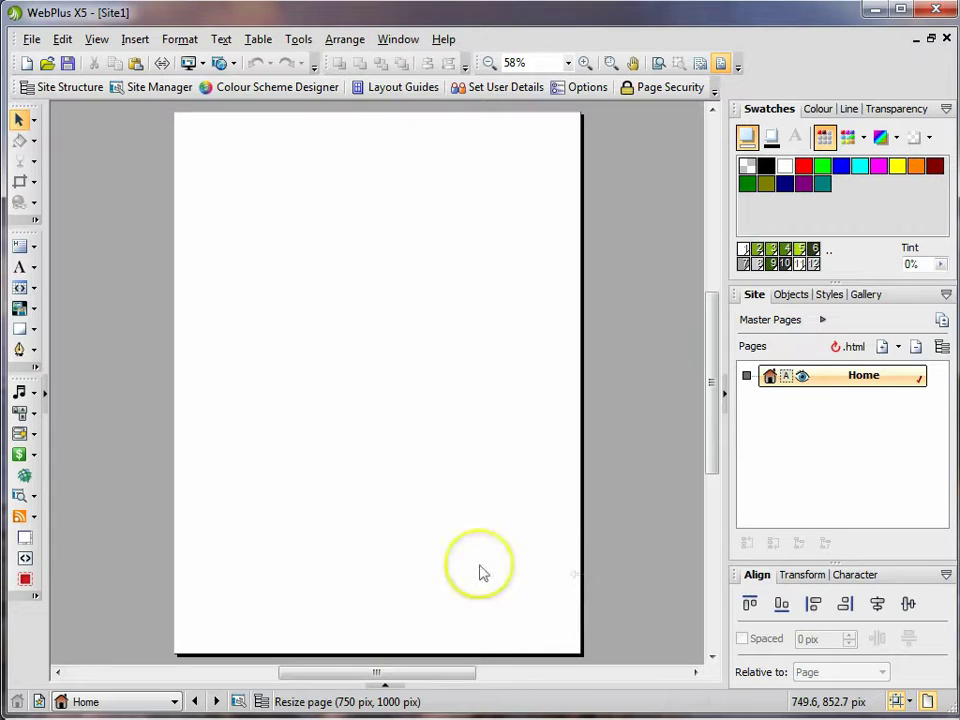
pyautogui.click(18, 268)
pyautogui.click(206, 156)
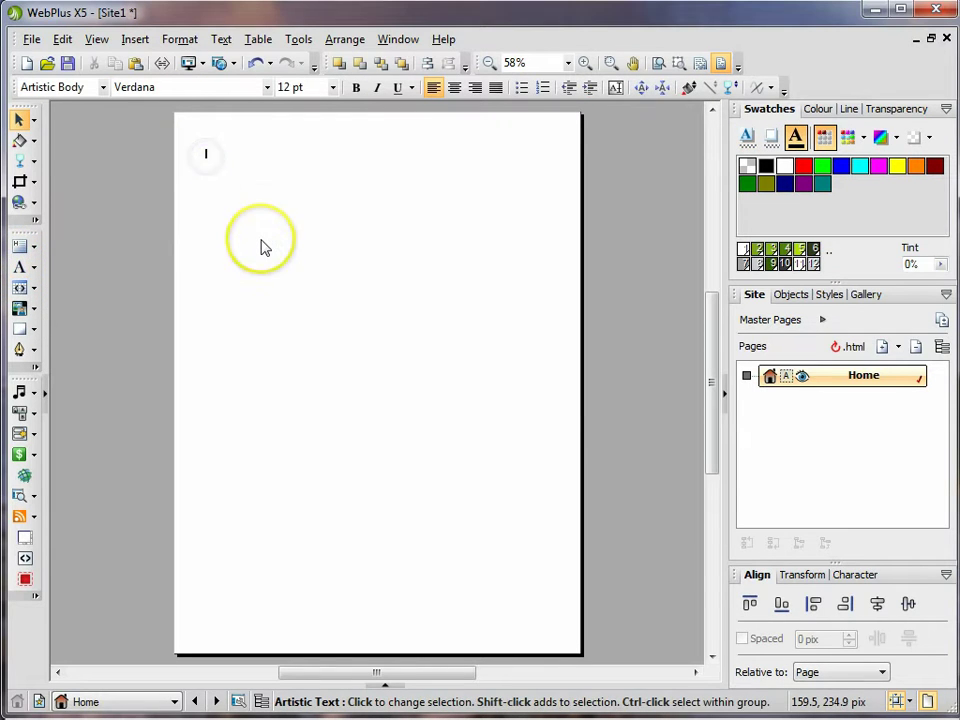
pyautogui.write('Andy')
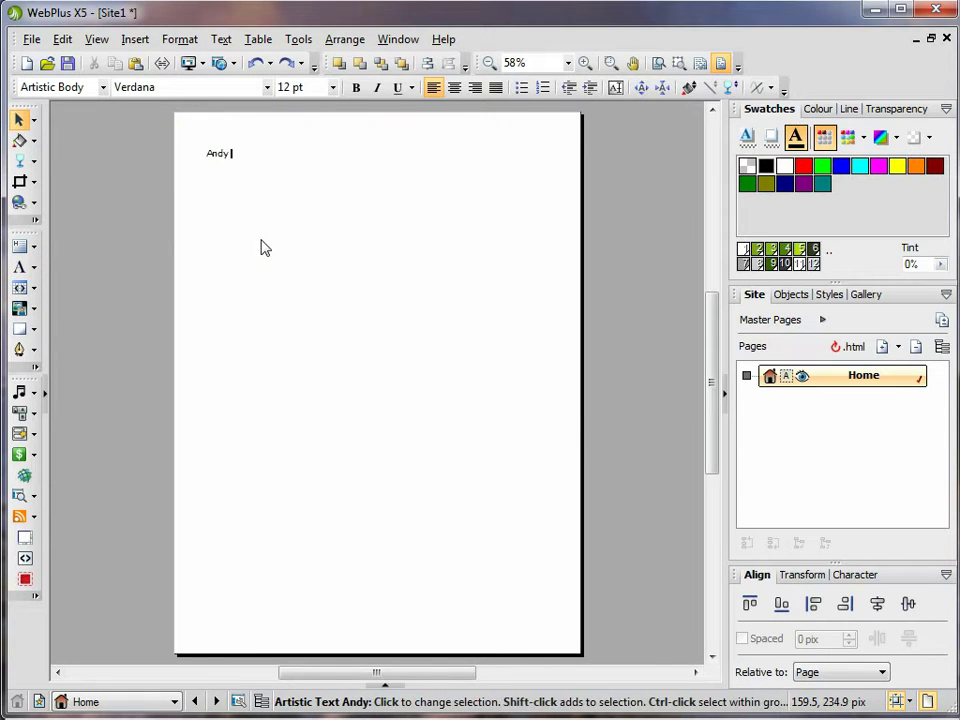
pyautogui.hotkey('ctrl', 'z')
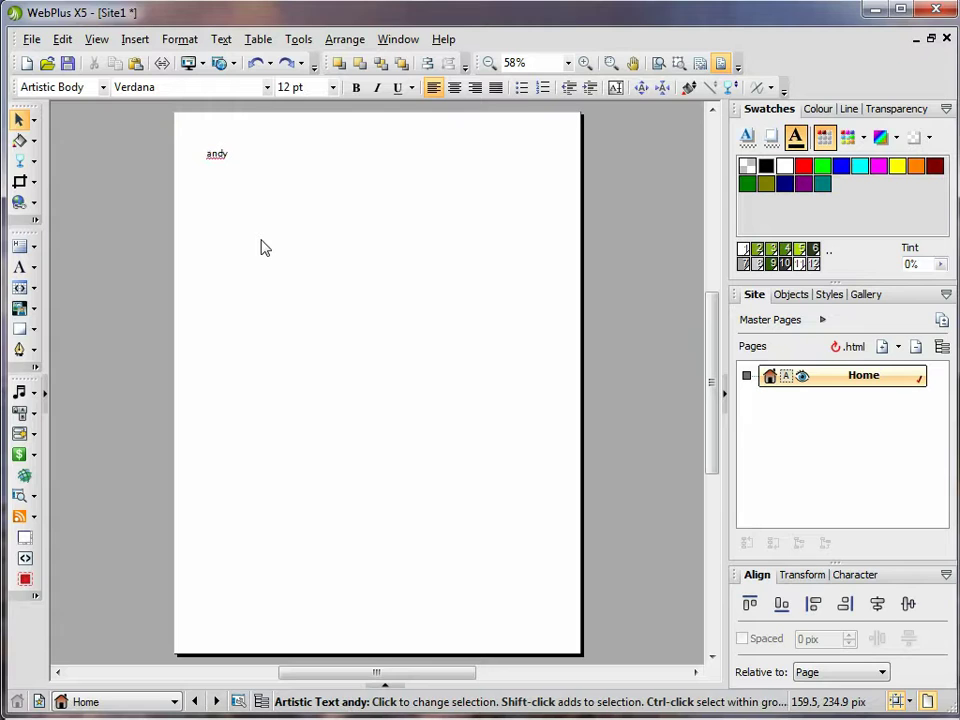
pyautogui.write('dolinski')
pyautogui.press('Escape')
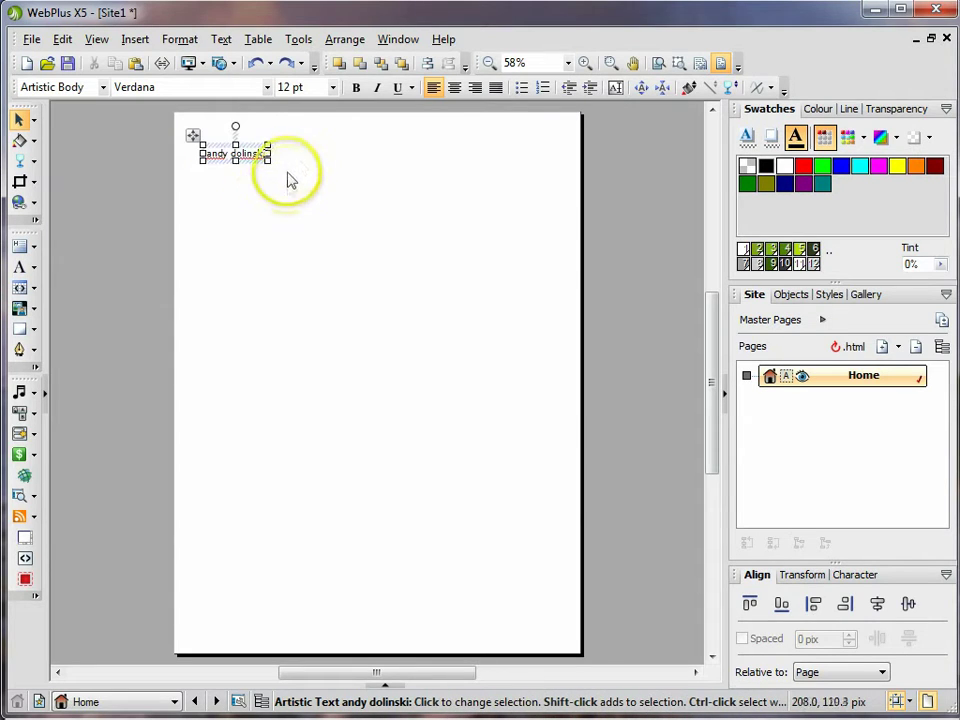
# - Enlarge the name to about 68.64 pt, make it bold and stretch it across the page top
pyautogui.moveTo(267, 160); pyautogui.dragTo(564, 369)
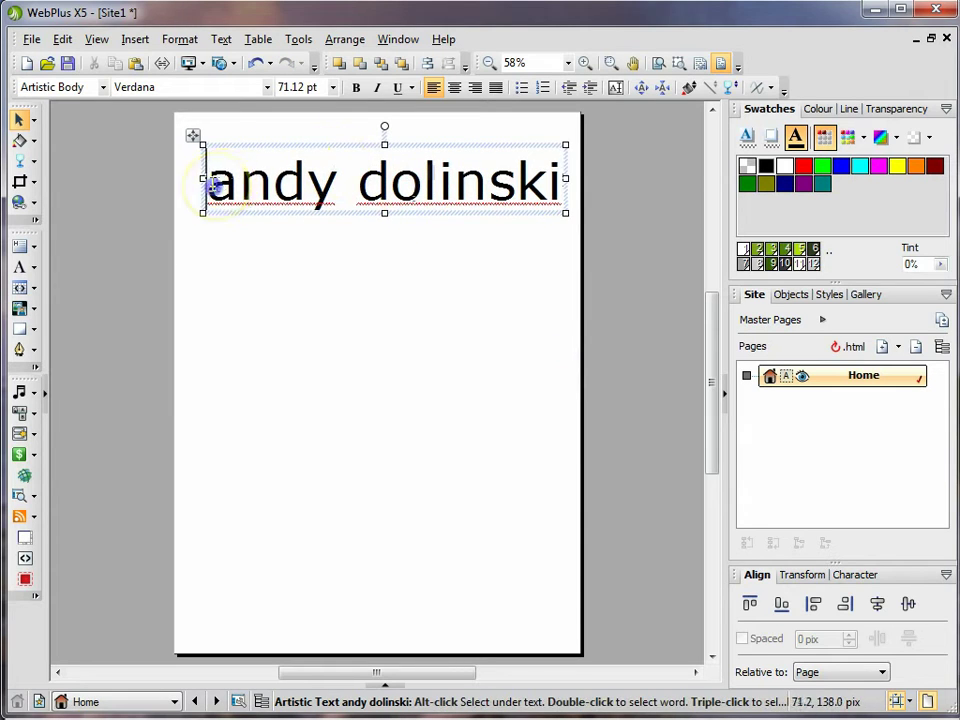
pyautogui.moveTo(212, 186); pyautogui.dragTo(621, 199)
pyautogui.click(356, 87)
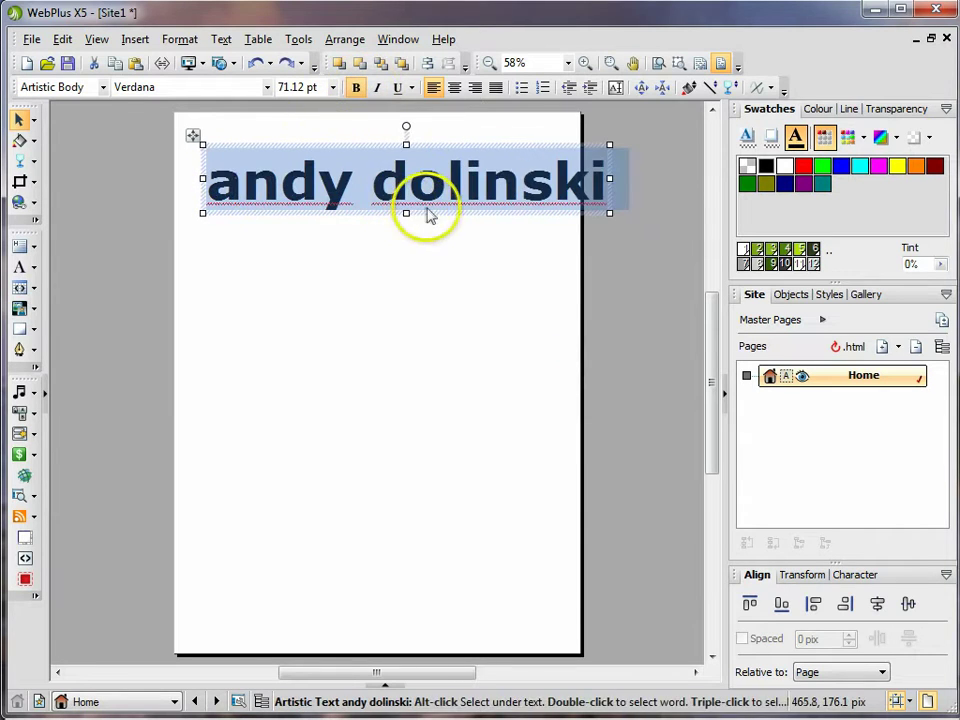
pyautogui.moveTo(446, 214); pyautogui.dragTo(416, 189)
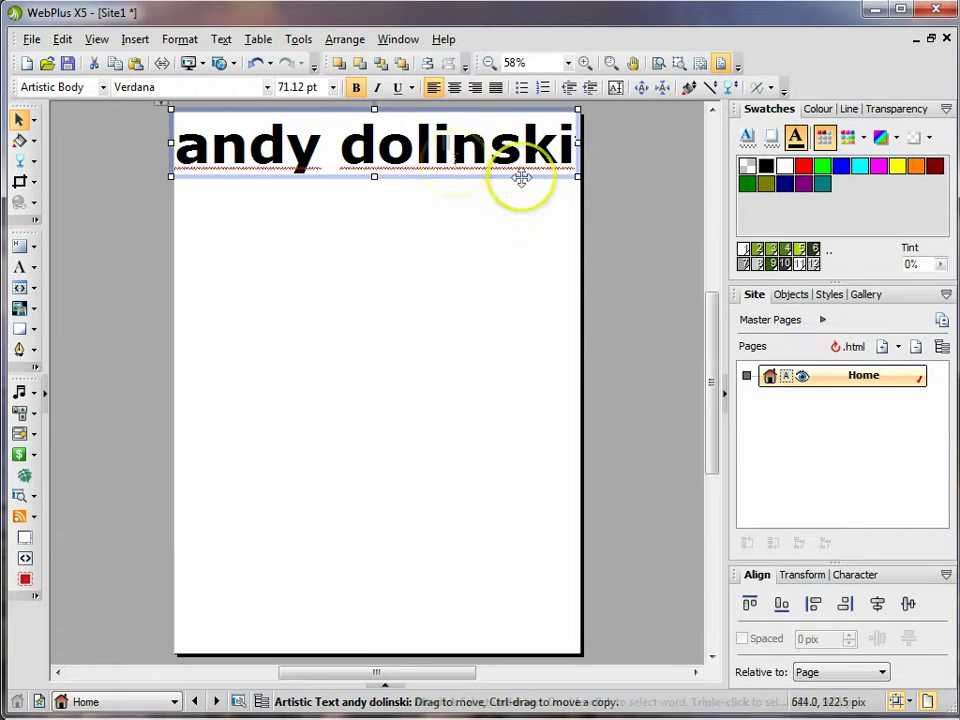
pyautogui.moveTo(577, 177); pyautogui.dragTo(568, 171)
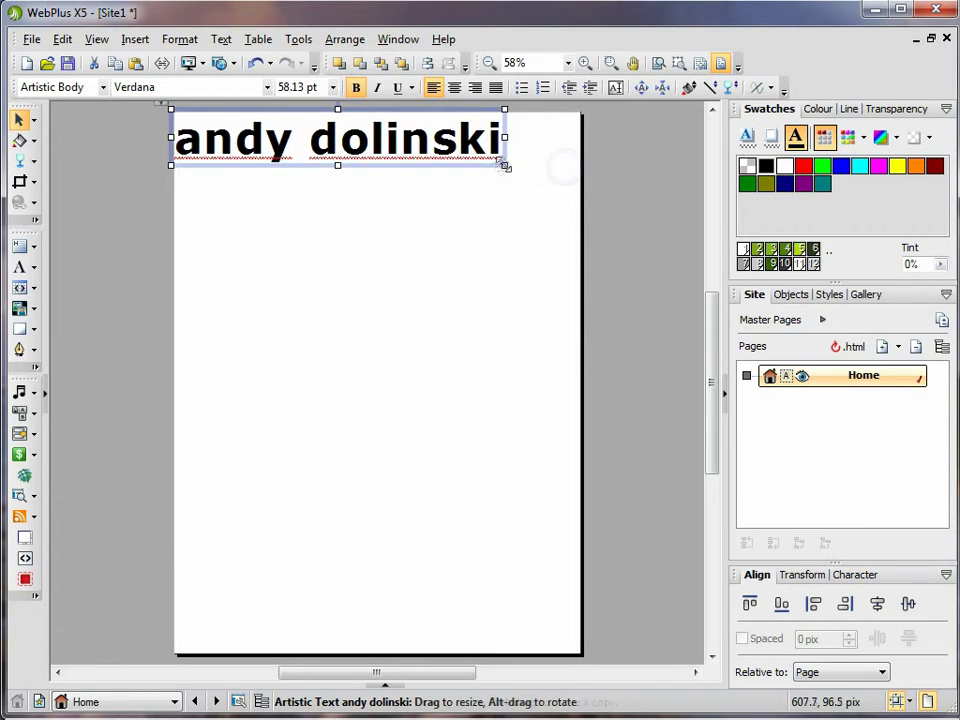
pyautogui.moveTo(505, 166); pyautogui.dragTo(542, 182)
# - Draw a wide white rectangle across the top of the Home page covering the name title
pyautogui.click(529, 226)
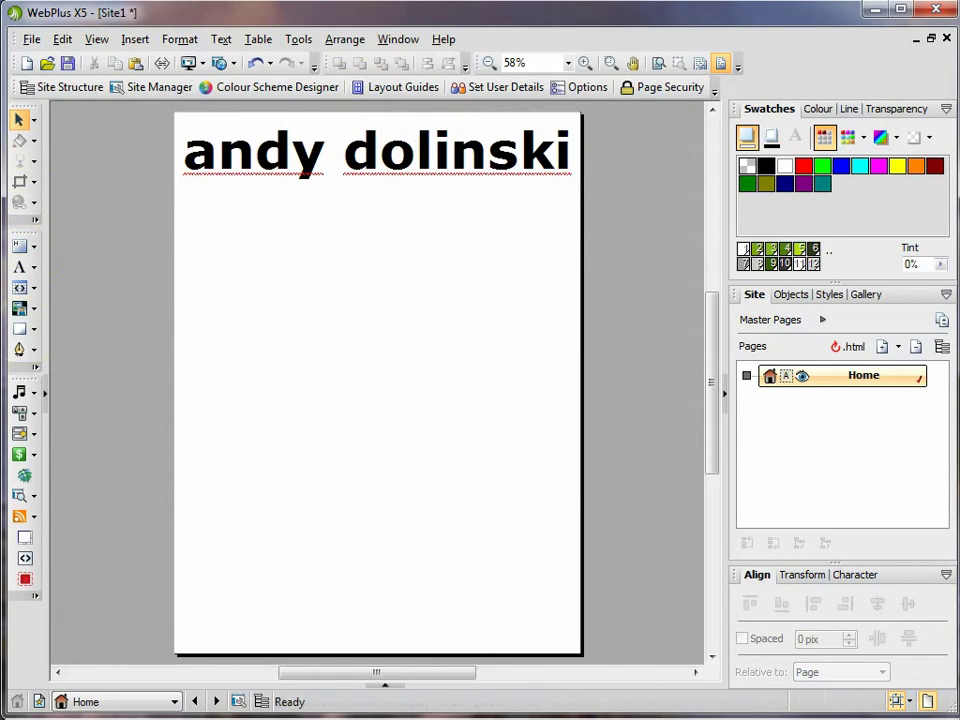
pyautogui.click(18, 333)
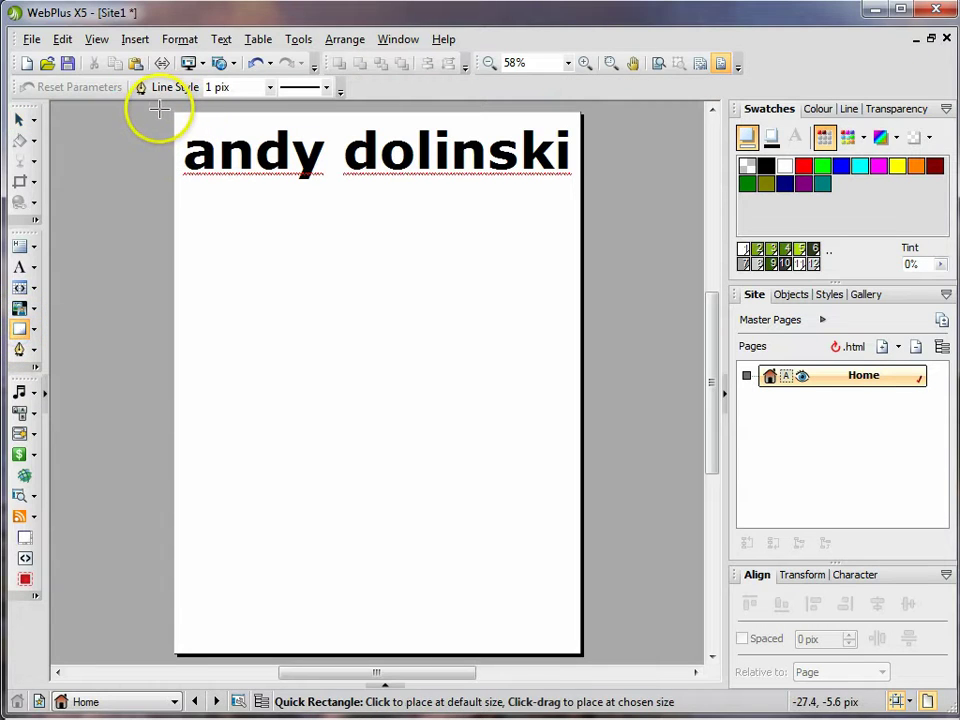
pyautogui.moveTo(159, 107); pyautogui.dragTo(596, 199)
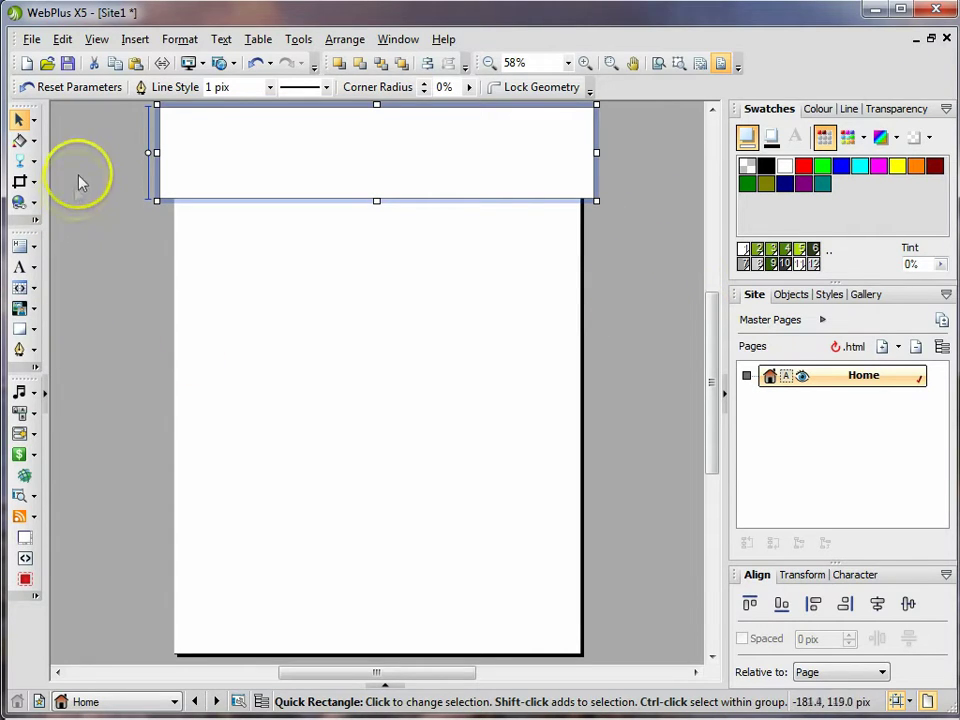
pyautogui.click(17, 335)
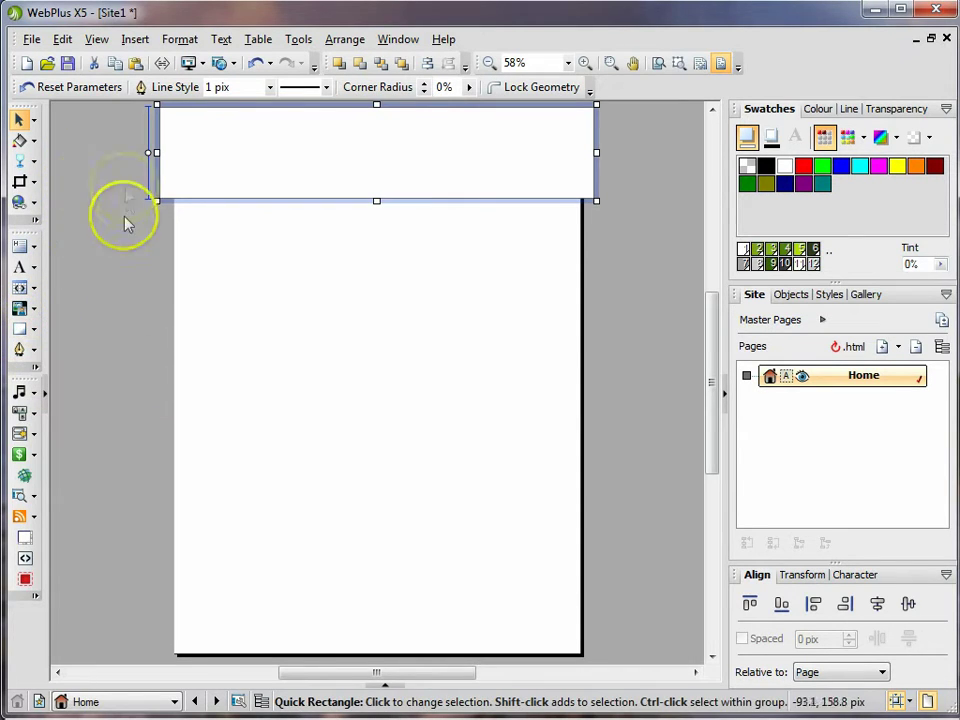
pyautogui.click(274, 189)
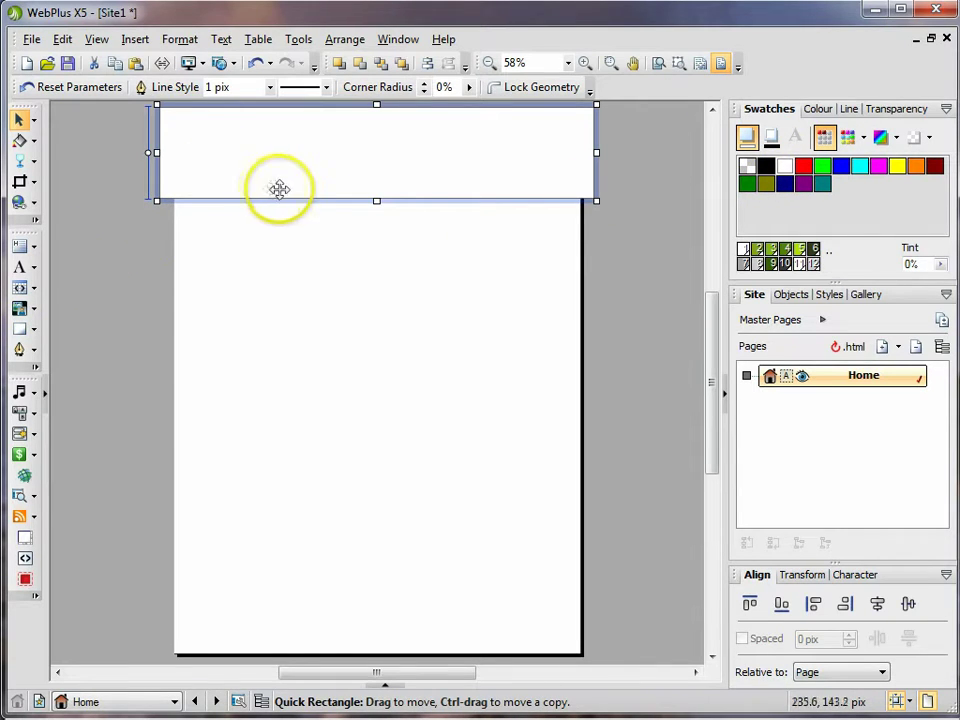
pyautogui.click(405, 161)
# - Send the rectangle behind the name and fill it black with a 15% tint
pyautogui.moveTo(414, 160); pyautogui.dragTo(404, 217)
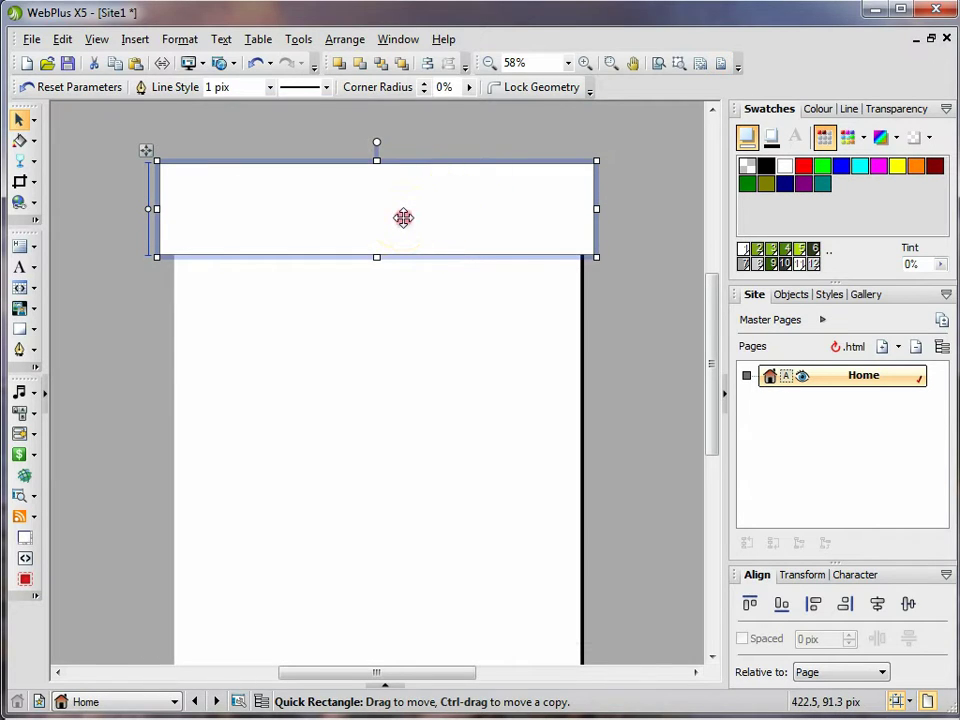
pyautogui.rightClick(403, 218)
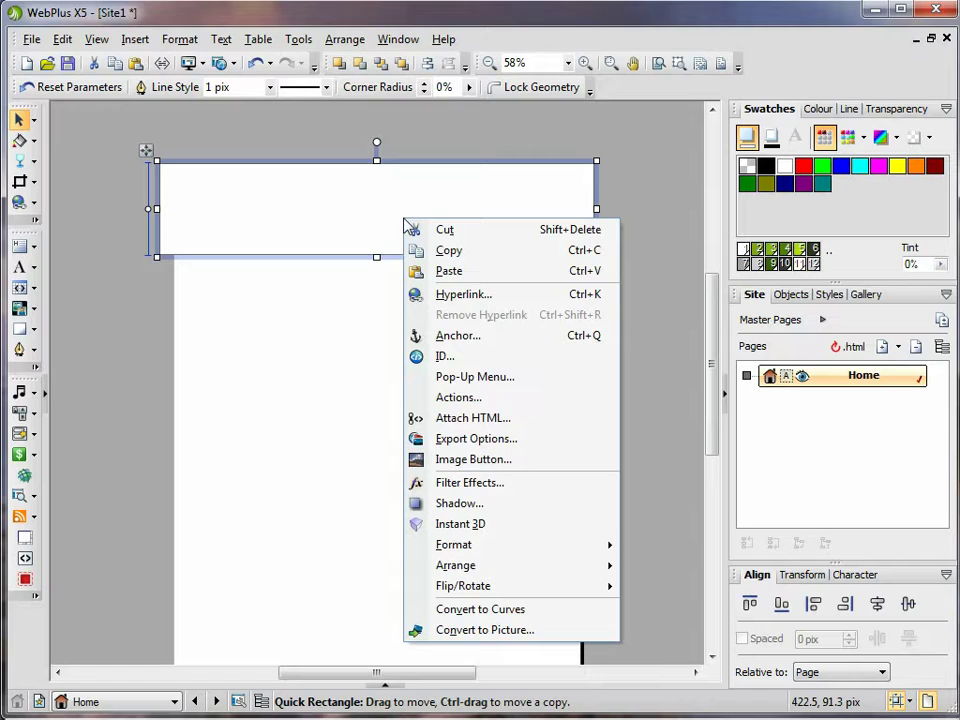
pyautogui.moveTo(484, 550)
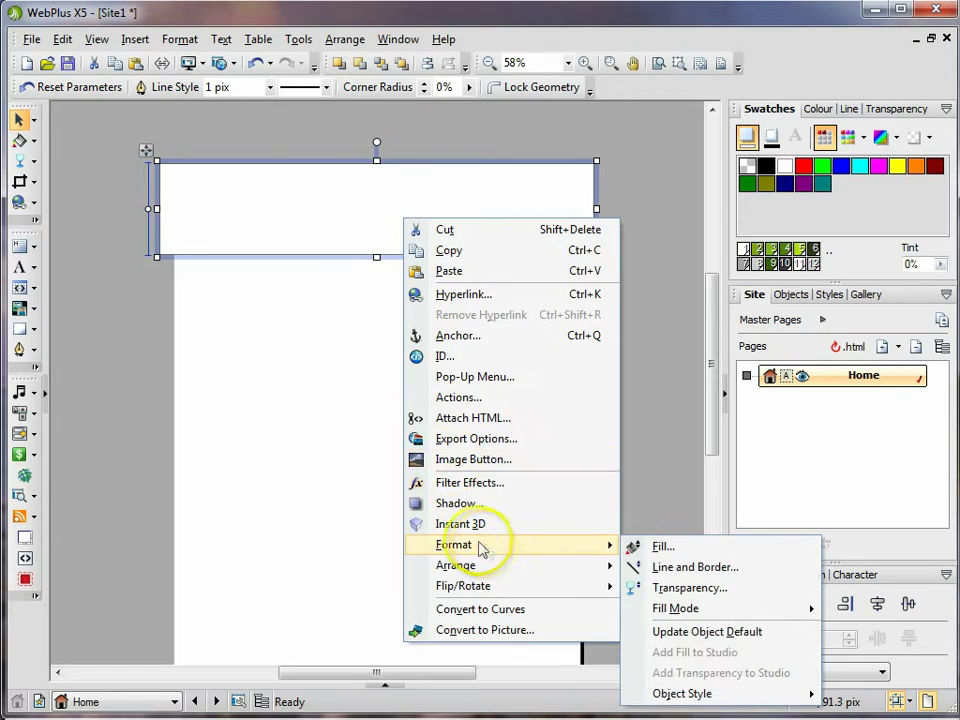
pyautogui.click(715, 576)
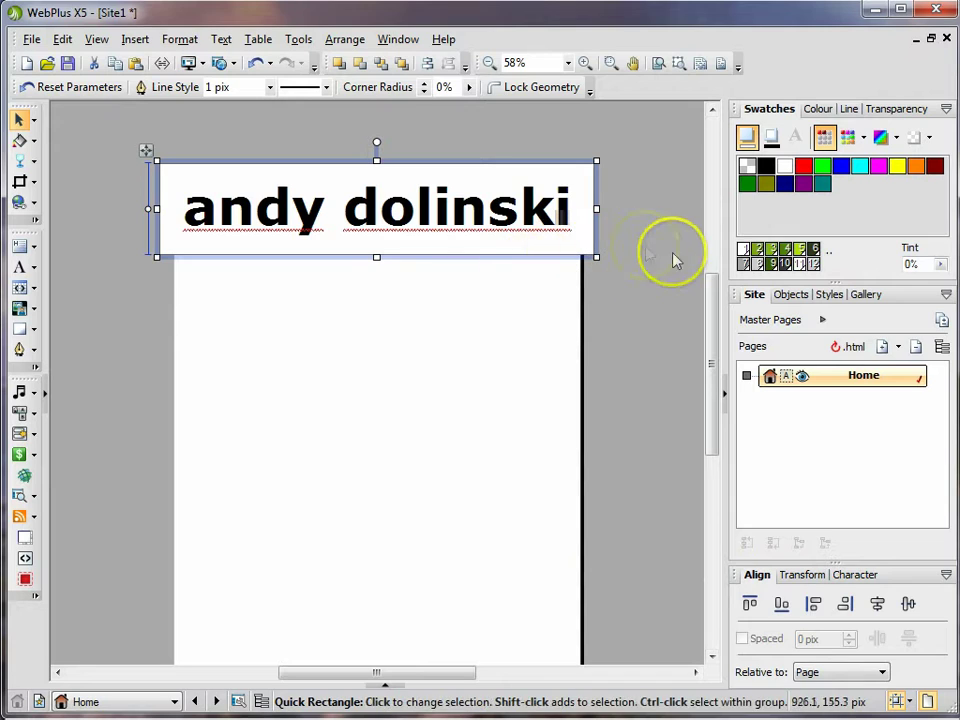
pyautogui.click(766, 167)
pyautogui.click(940, 265)
pyautogui.moveTo(944, 290); pyautogui.dragTo(862, 268)
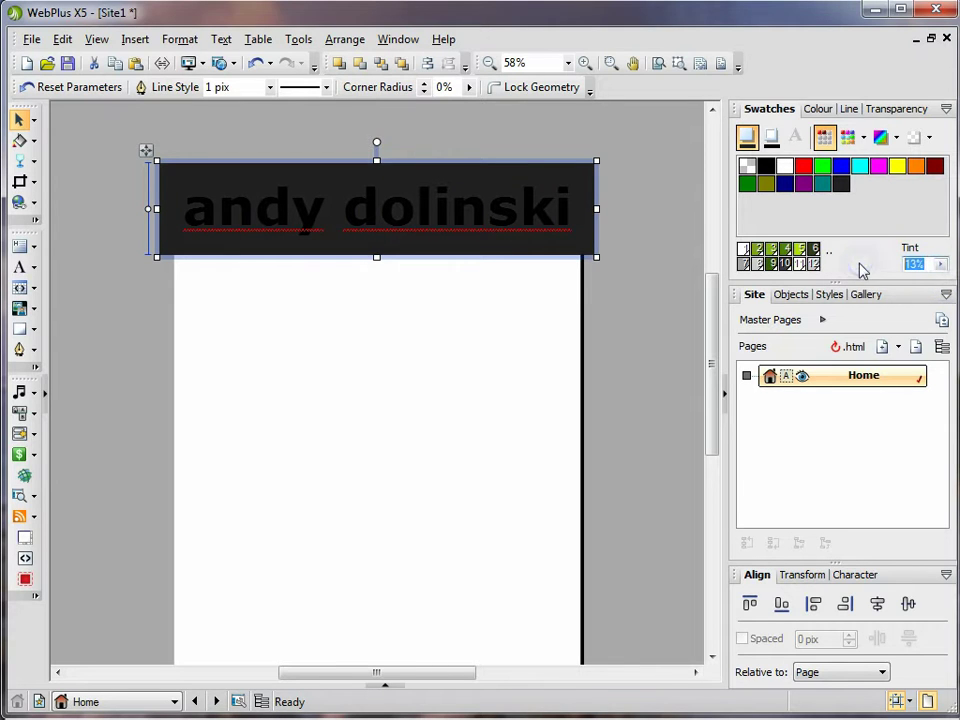
pyautogui.write('15')
pyautogui.press('Return')
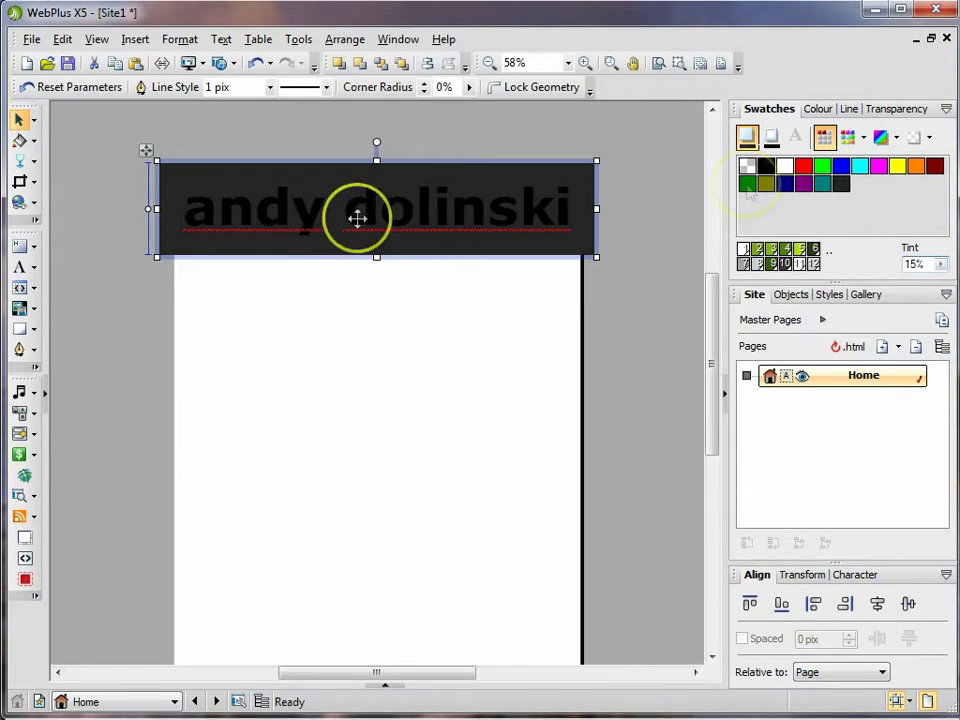
# - Recolour the name title text white on the dark banner
pyautogui.click(197, 214)
pyautogui.moveTo(193, 208); pyautogui.dragTo(571, 204)
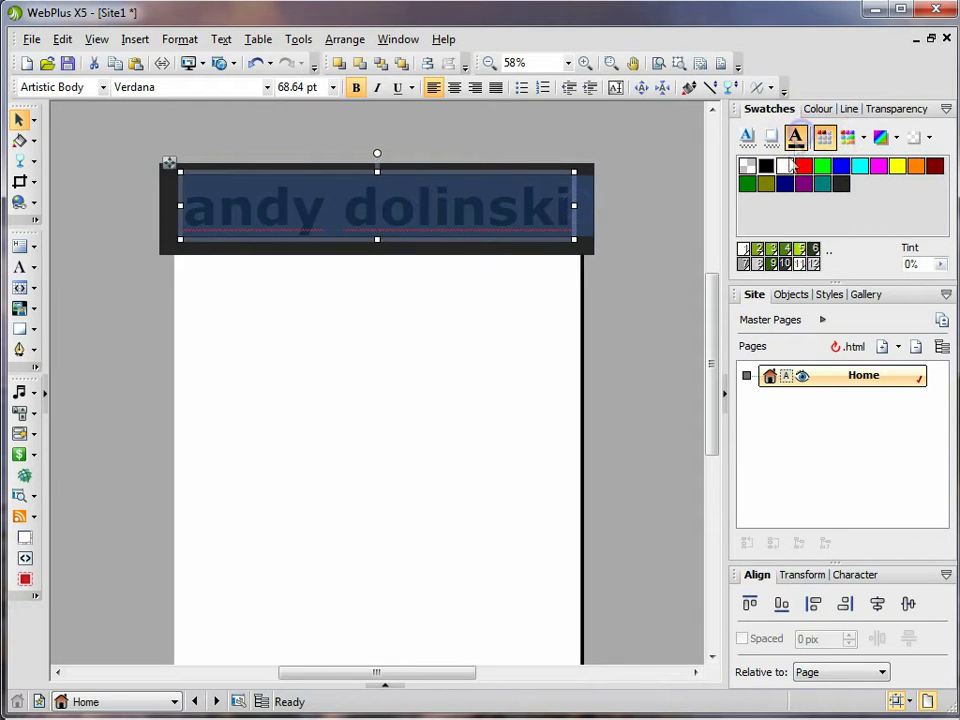
pyautogui.click(785, 166)
pyautogui.click(470, 308)
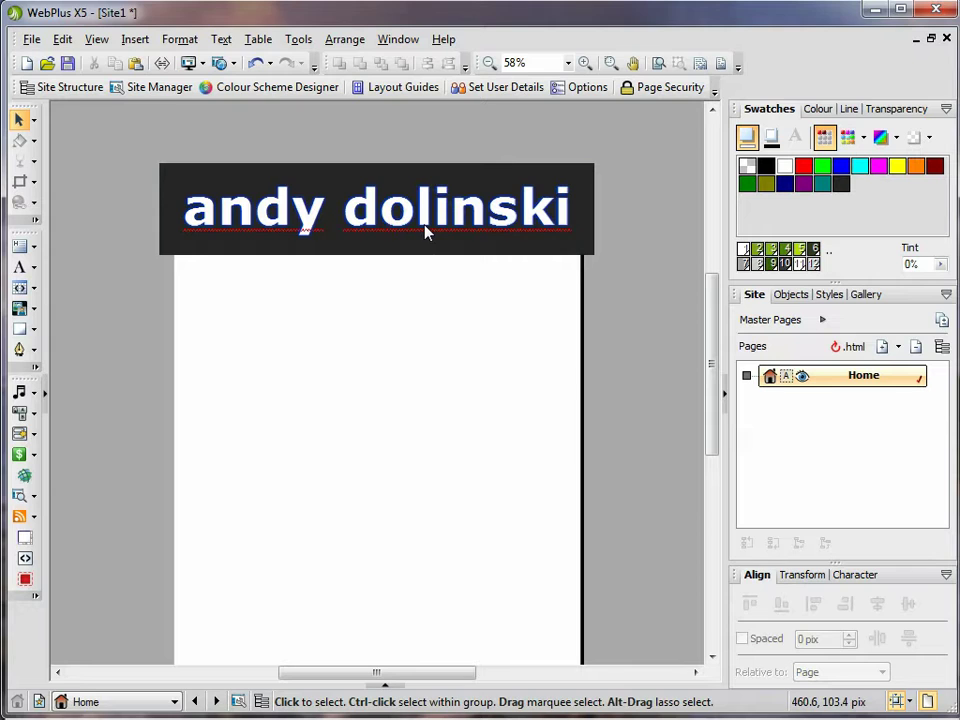
pyautogui.click(425, 231)
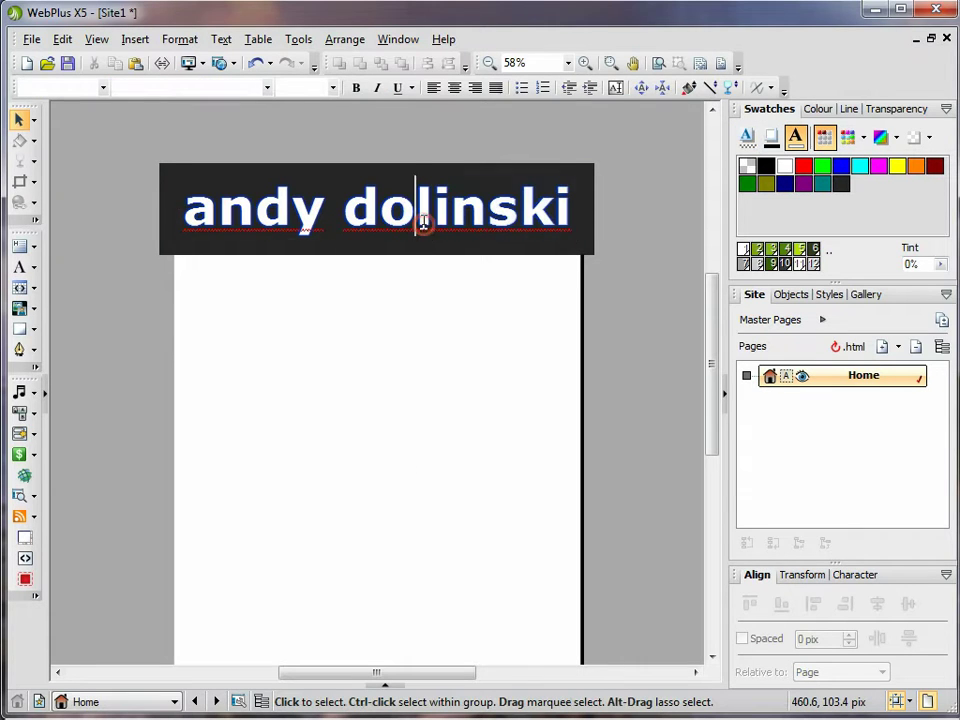
# - Dismiss the spelling suggestions flagged on the first name and surname
pyautogui.rightClick(428, 229)
pyautogui.click(323, 176)
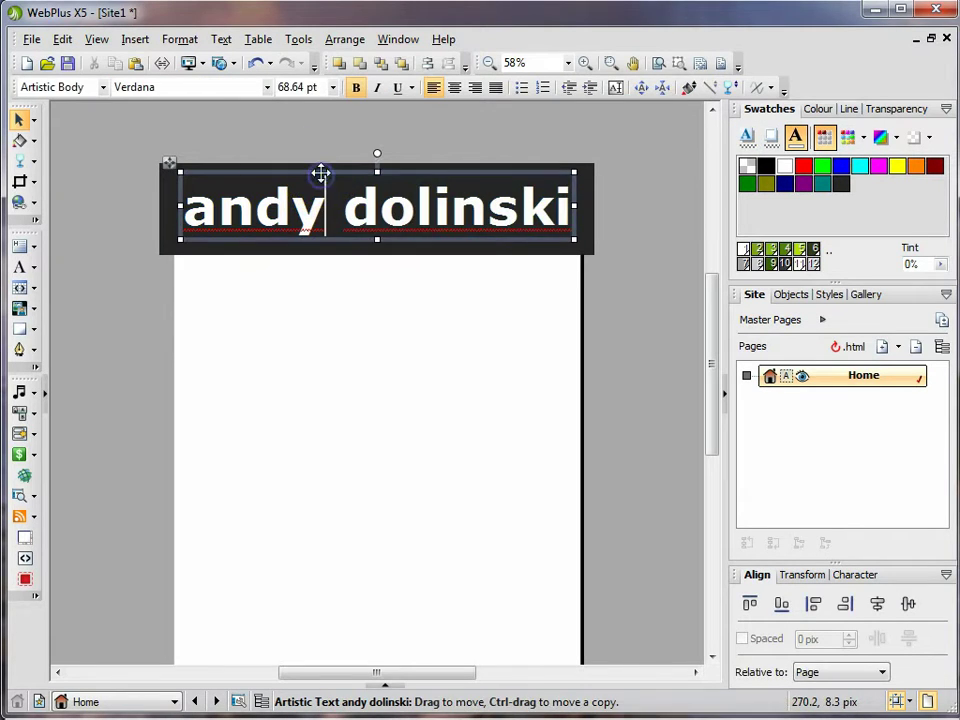
pyautogui.scroll(1, 319, 172)
pyautogui.rightClick(320, 172)
pyautogui.rightClick(278, 280)
pyautogui.click(348, 297)
# - Apply an Inner Shadow filter effect to the name with 10 pix blur and about 48 opacity
pyautogui.rightClick(348, 297)
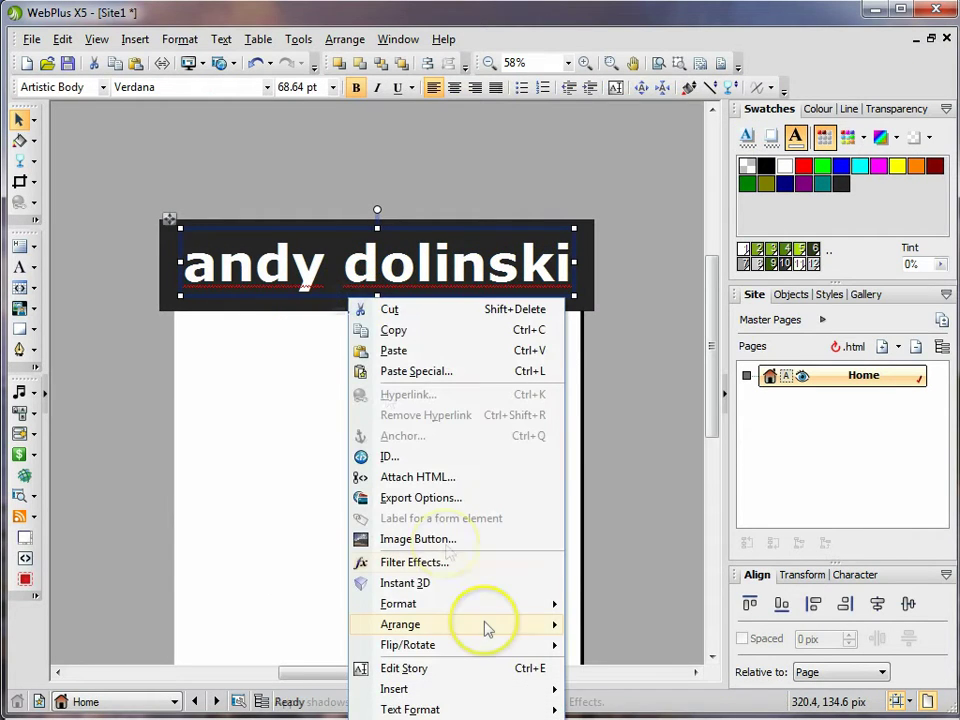
pyautogui.click(443, 566)
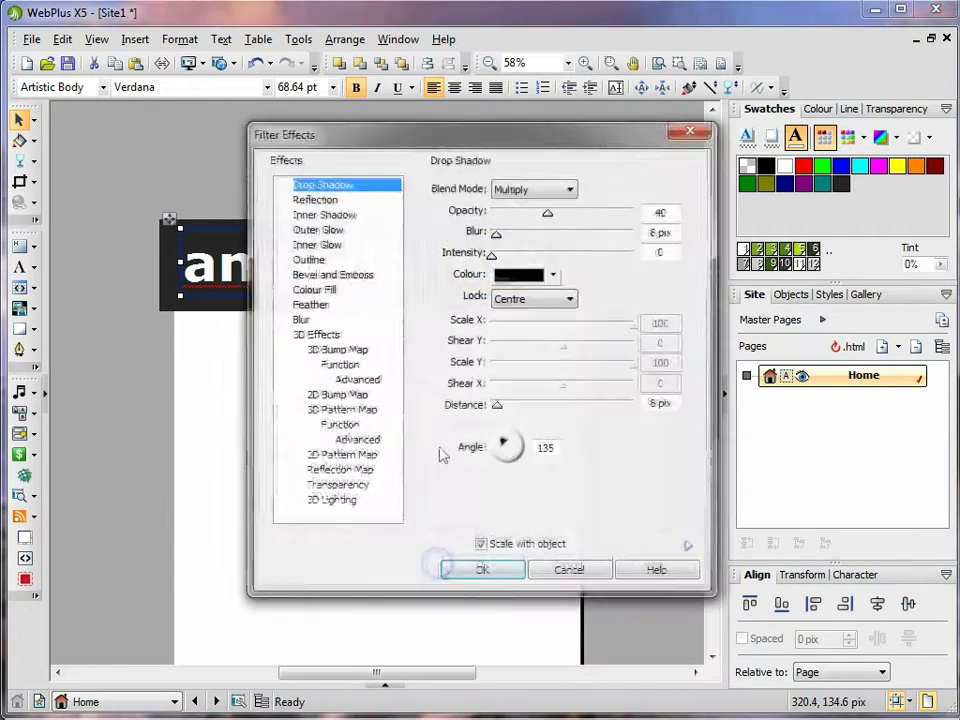
pyautogui.click(287, 214)
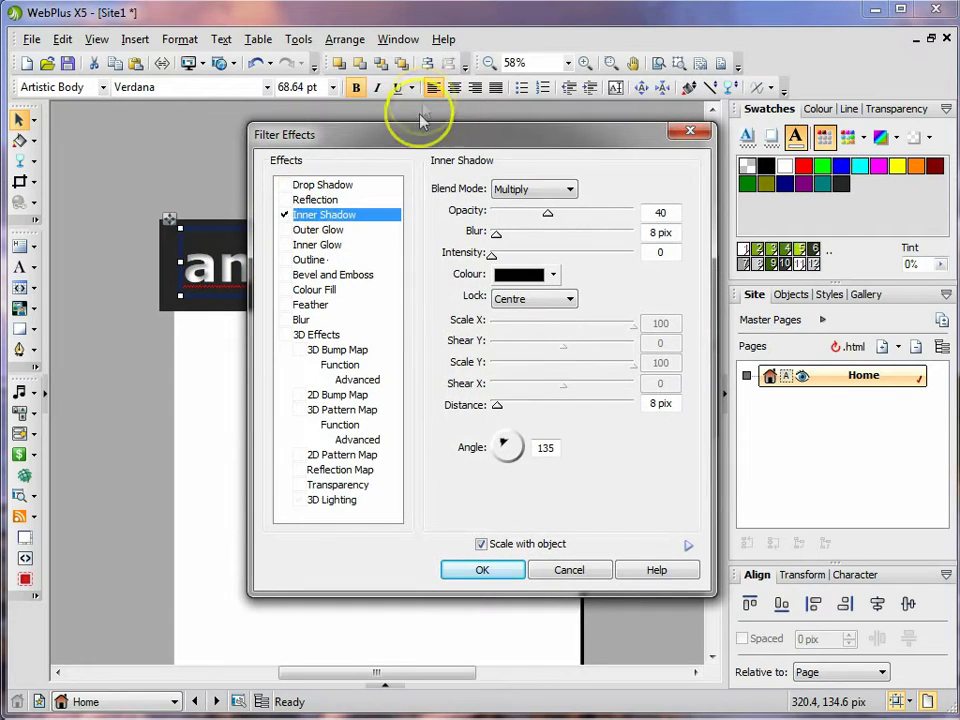
pyautogui.moveTo(419, 135); pyautogui.dragTo(388, 360)
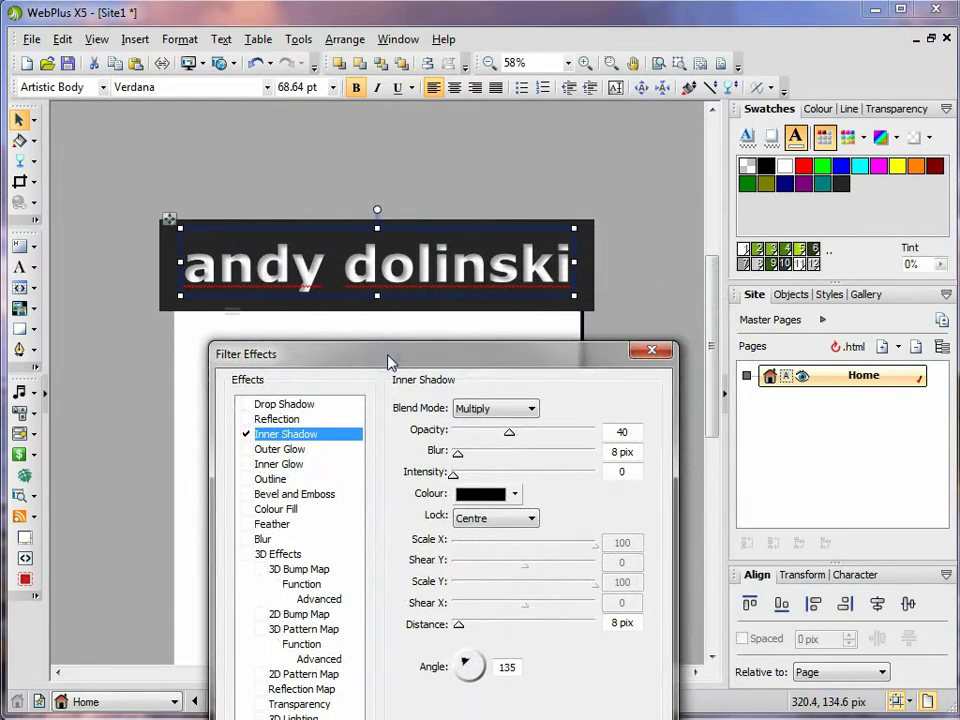
pyautogui.click(317, 279)
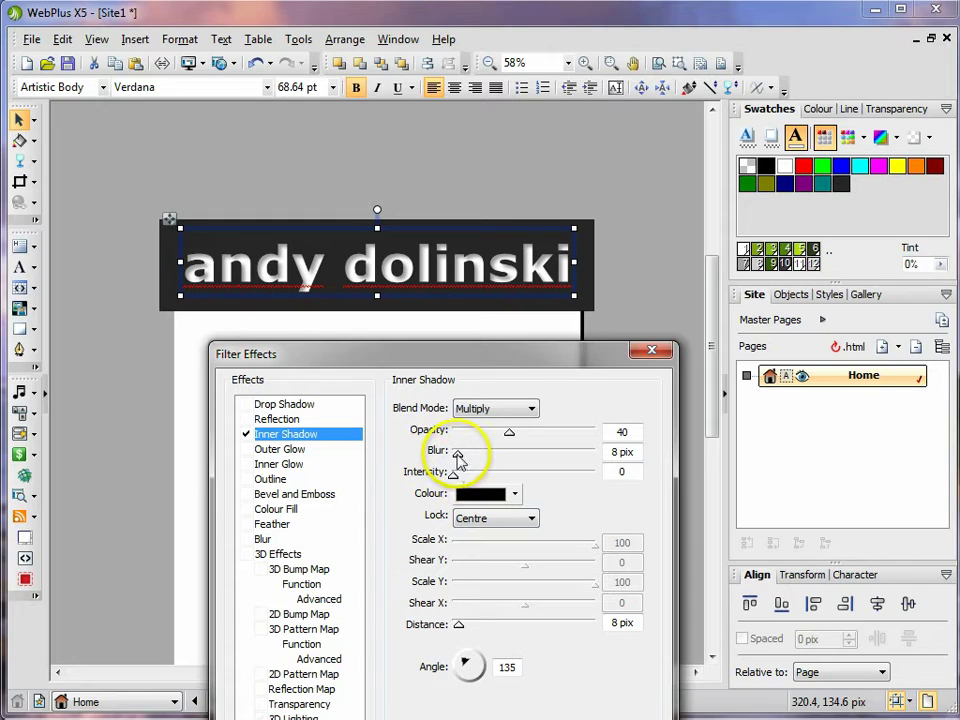
pyautogui.moveTo(457, 456); pyautogui.dragTo(465, 458)
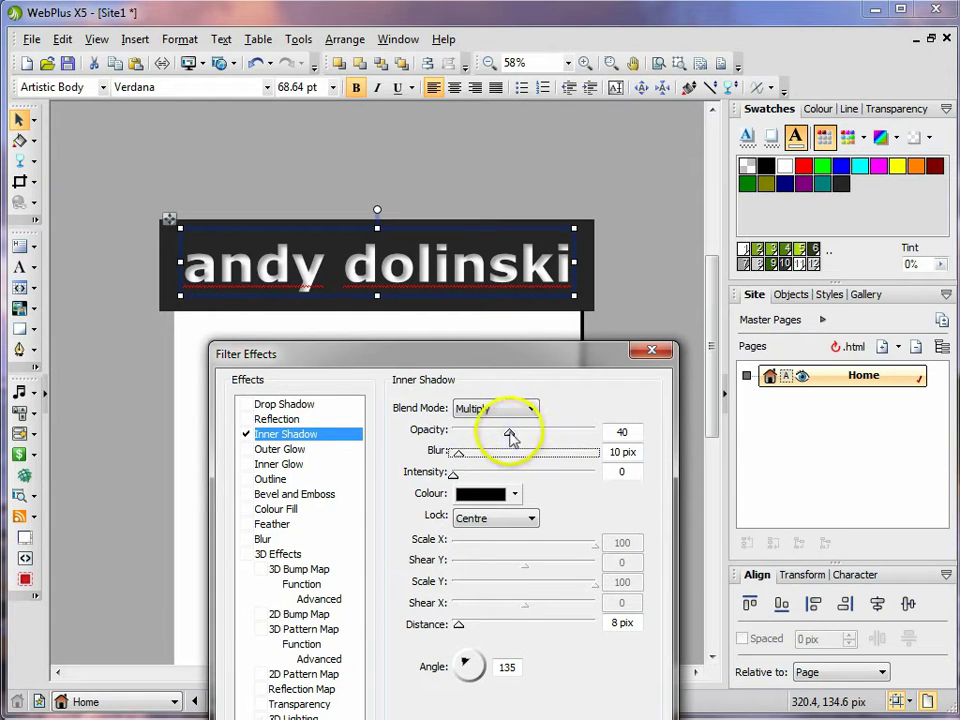
pyautogui.moveTo(510, 433); pyautogui.dragTo(524, 437)
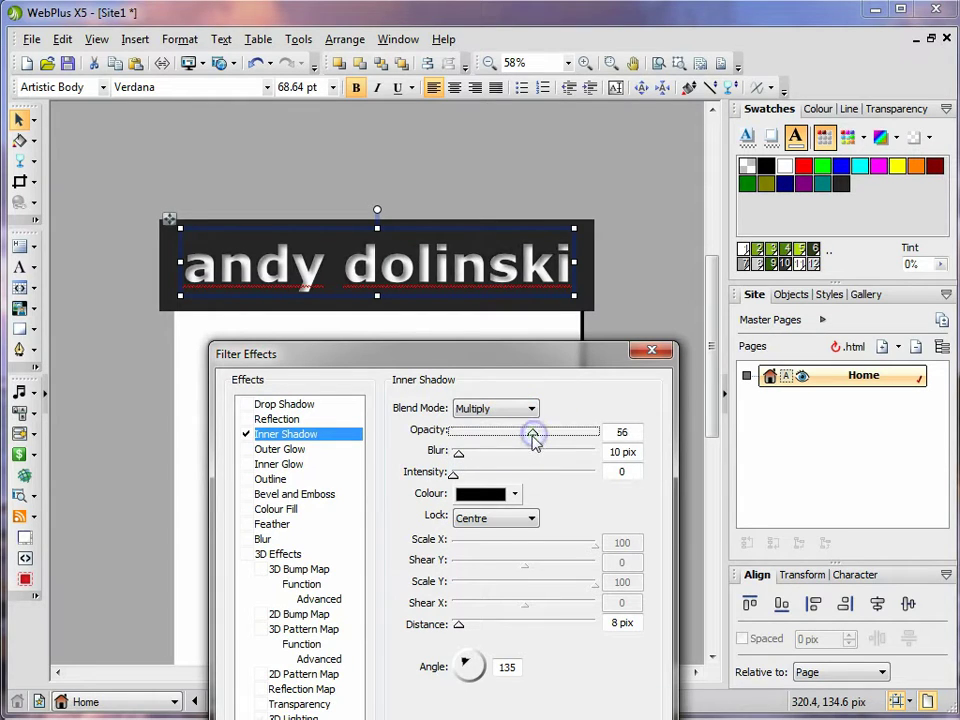
pyautogui.moveTo(563, 440); pyautogui.dragTo(593, 442)
pyautogui.click(594, 436)
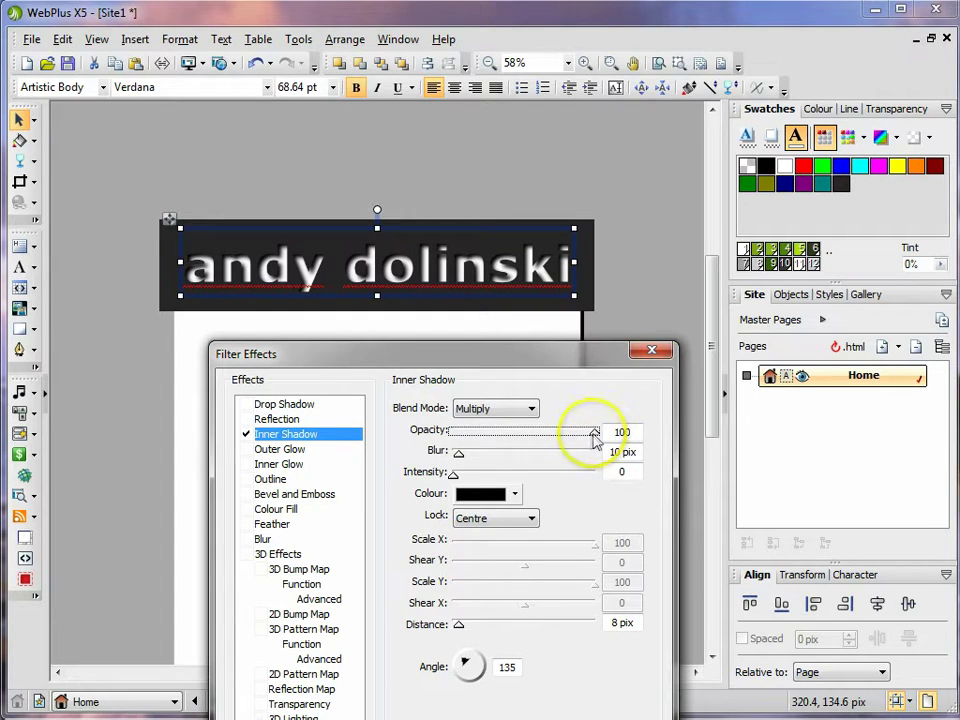
pyautogui.moveTo(594, 436); pyautogui.dragTo(525, 437)
pyautogui.moveTo(530, 362); pyautogui.dragTo(536, 176)
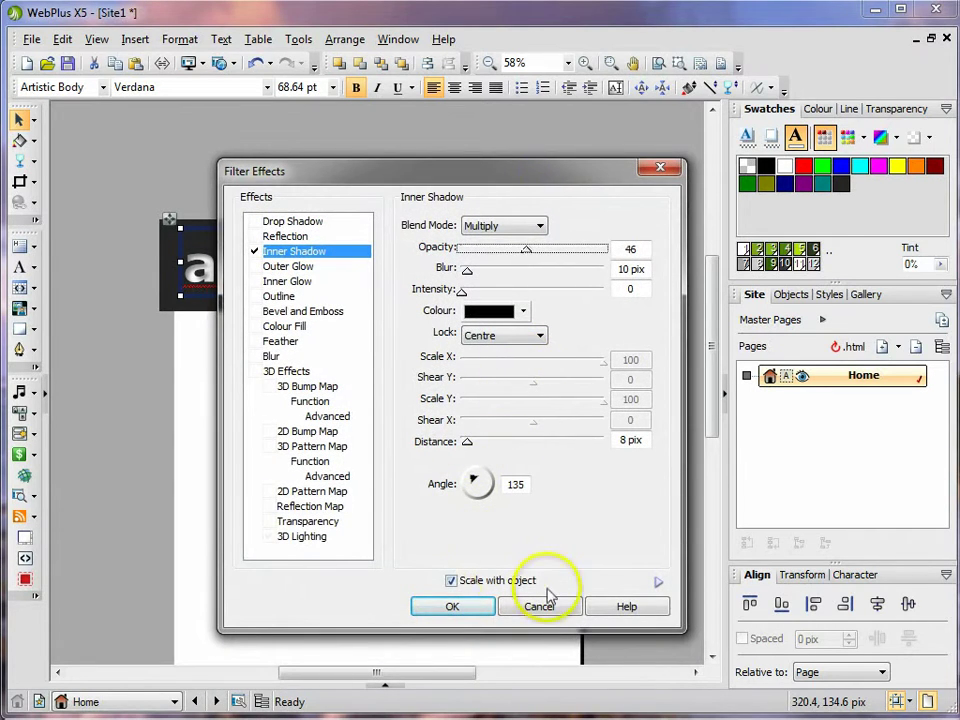
pyautogui.click(452, 606)
pyautogui.click(387, 469)
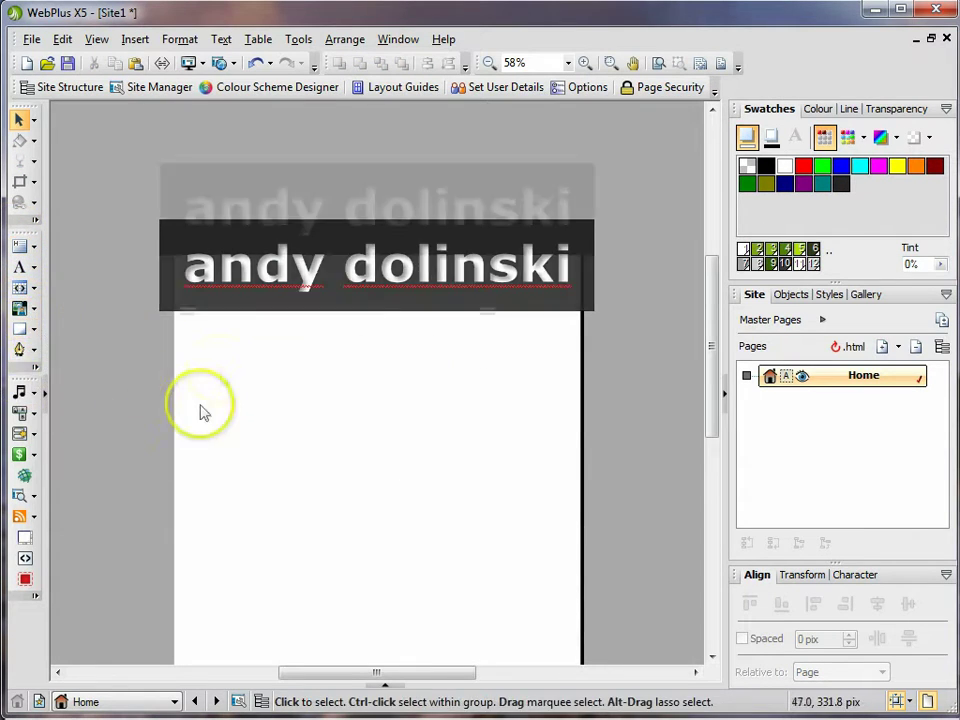
# - Import 'at the coffee shop' photo and place it on the left beneath the name banner
pyautogui.click(35, 311)
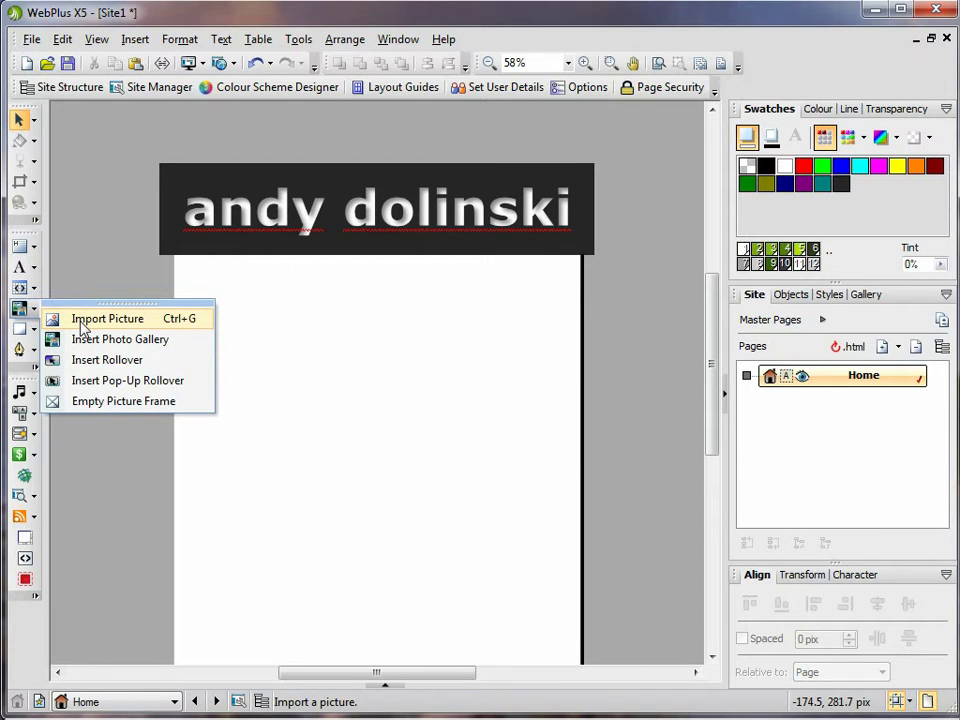
pyautogui.click(81, 322)
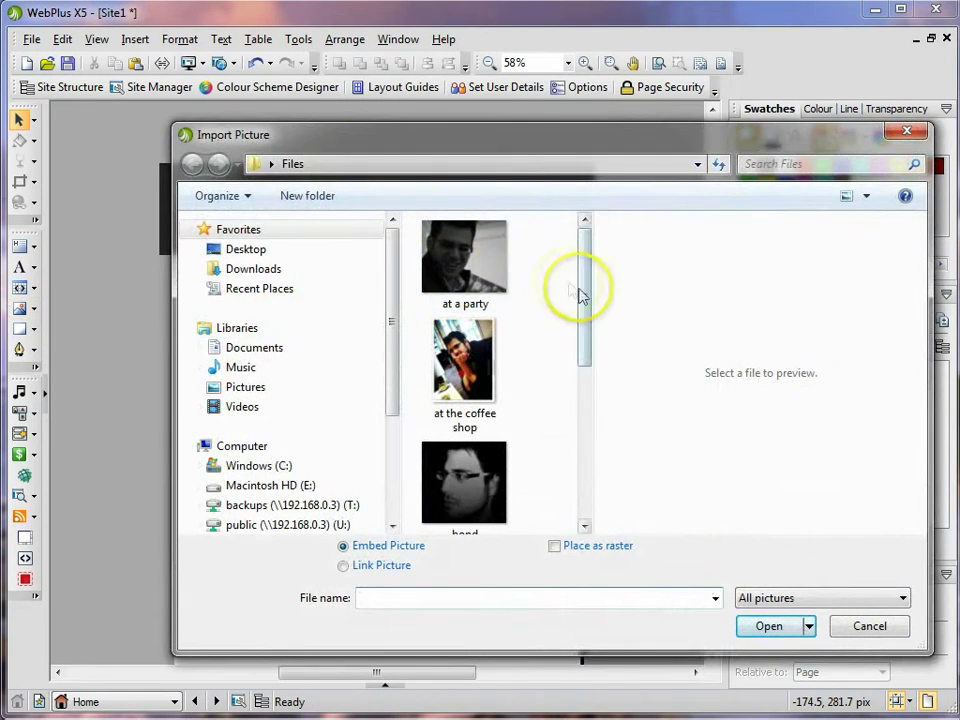
pyautogui.moveTo(583, 294); pyautogui.dragTo(597, 299)
pyautogui.click(462, 357)
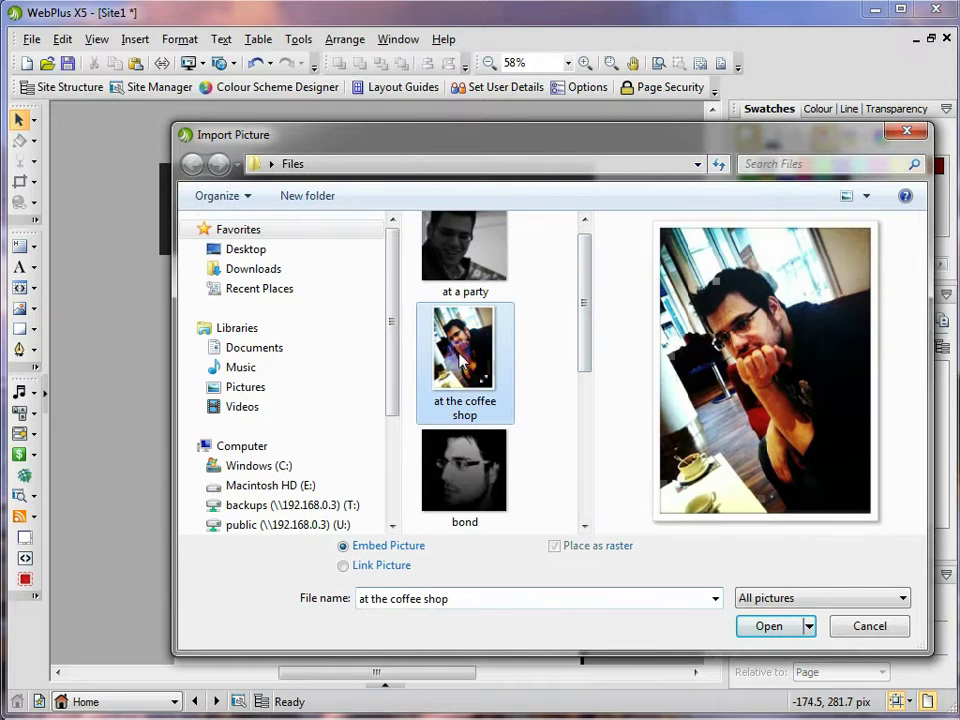
pyautogui.click(785, 630)
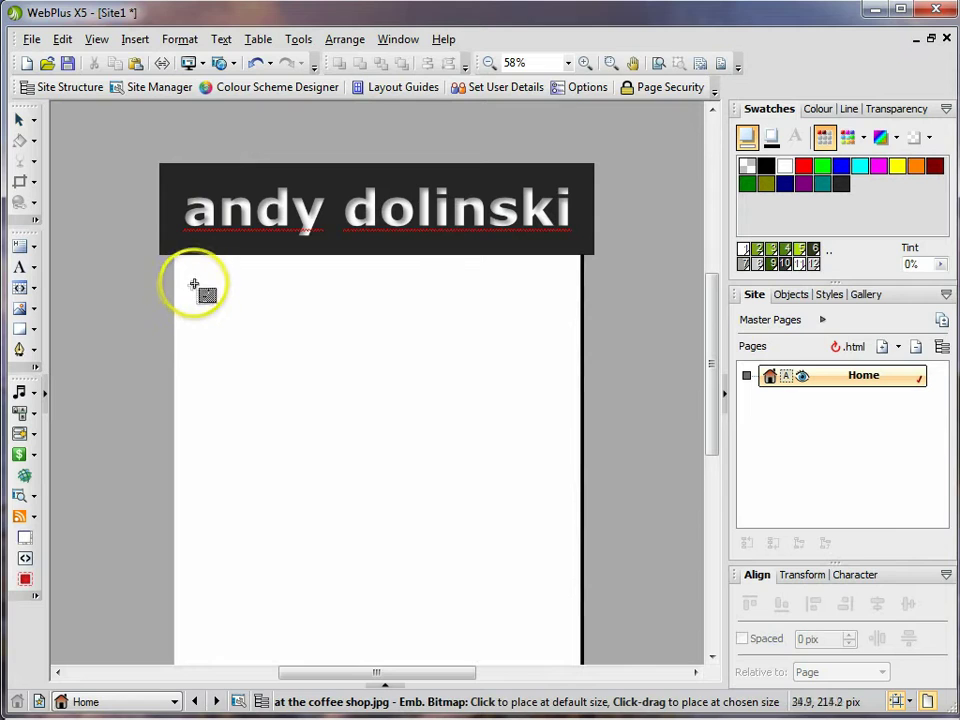
pyautogui.moveTo(193, 278); pyautogui.dragTo(444, 534)
pyautogui.click(482, 491)
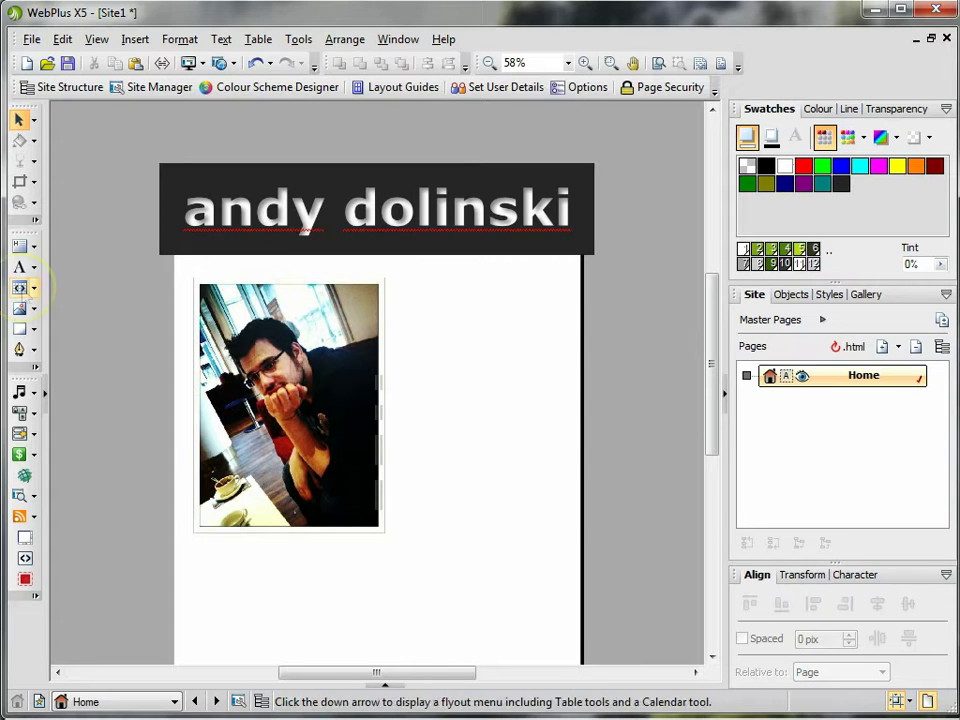
# - Rotate the coffee-shop photo slightly anticlockwise
pyautogui.click(315, 367)
pyautogui.moveTo(296, 260); pyautogui.dragTo(276, 255)
pyautogui.click(150, 316)
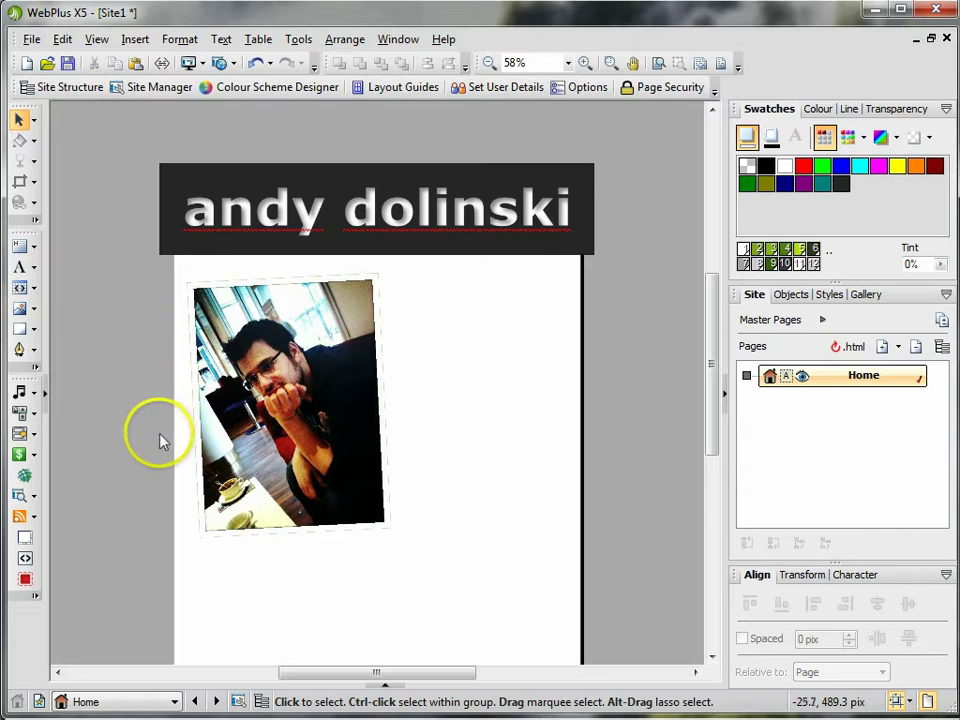
# - Give the photo a drop shadow falling lower right, about 18 pix blur at 120°
pyautogui.rightClick(277, 478)
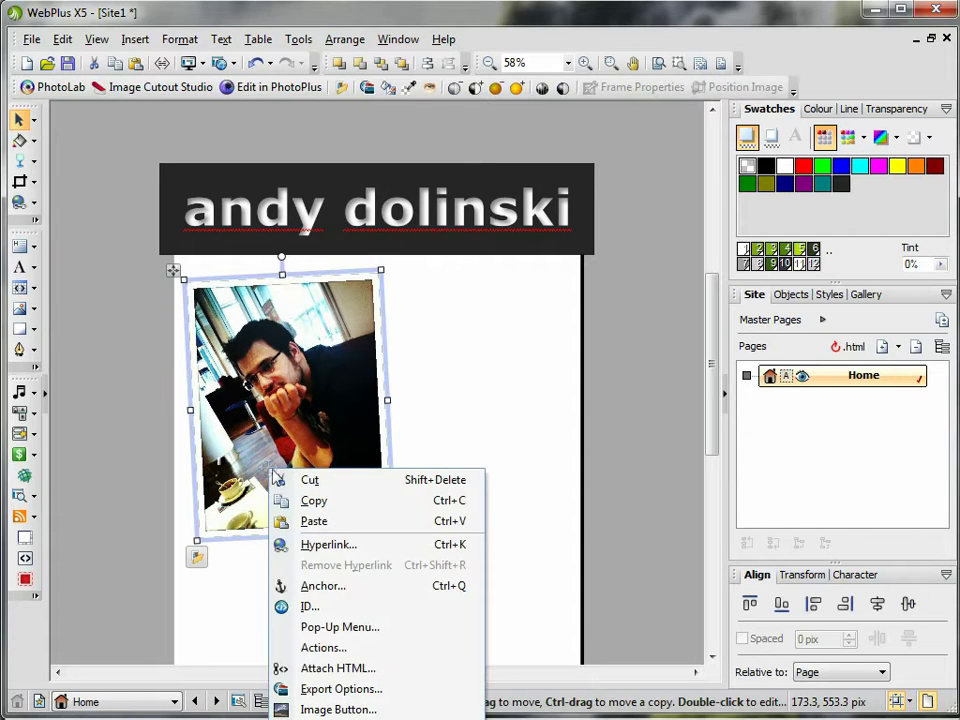
pyautogui.rightClick(258, 313)
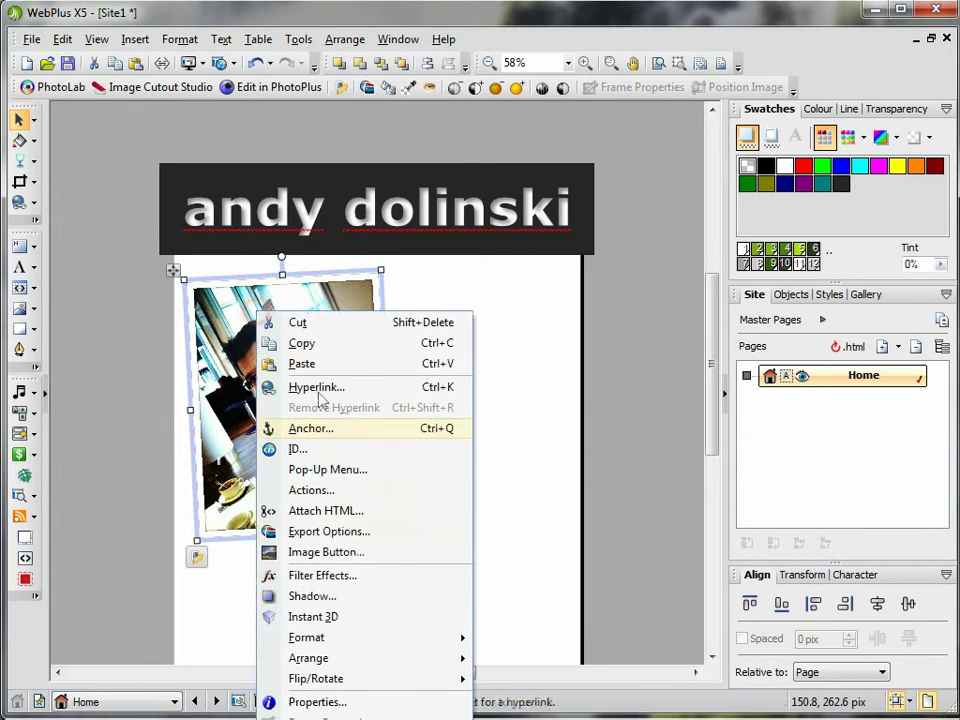
pyautogui.click(333, 598)
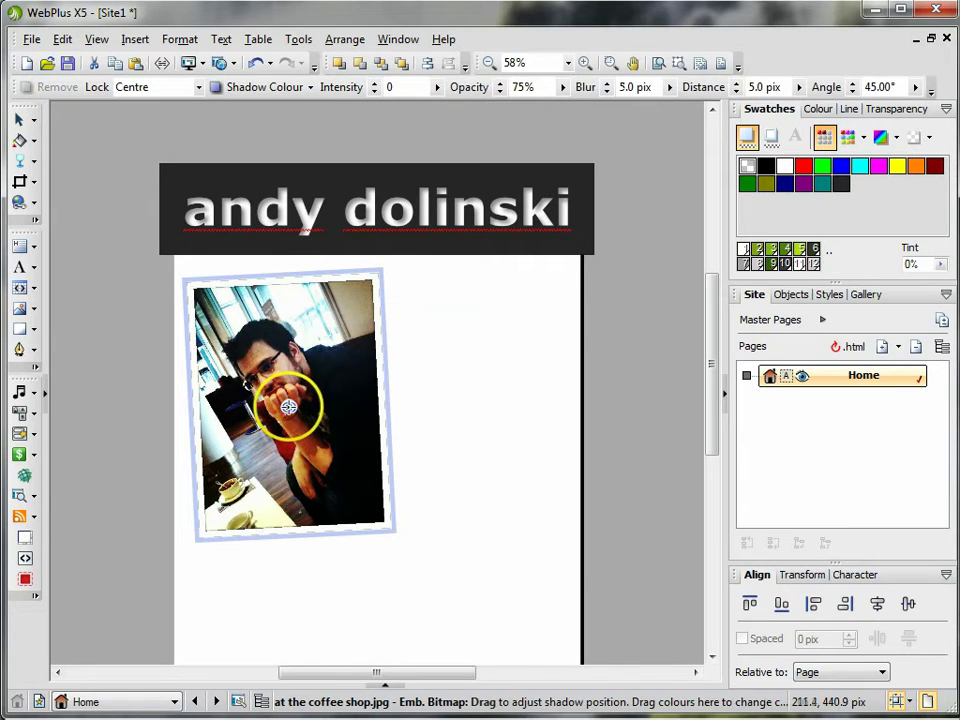
pyautogui.moveTo(288, 407); pyautogui.dragTo(338, 570)
# - Draw an HTML text frame right of the photo and type the about-me introduction
pyautogui.click(320, 580)
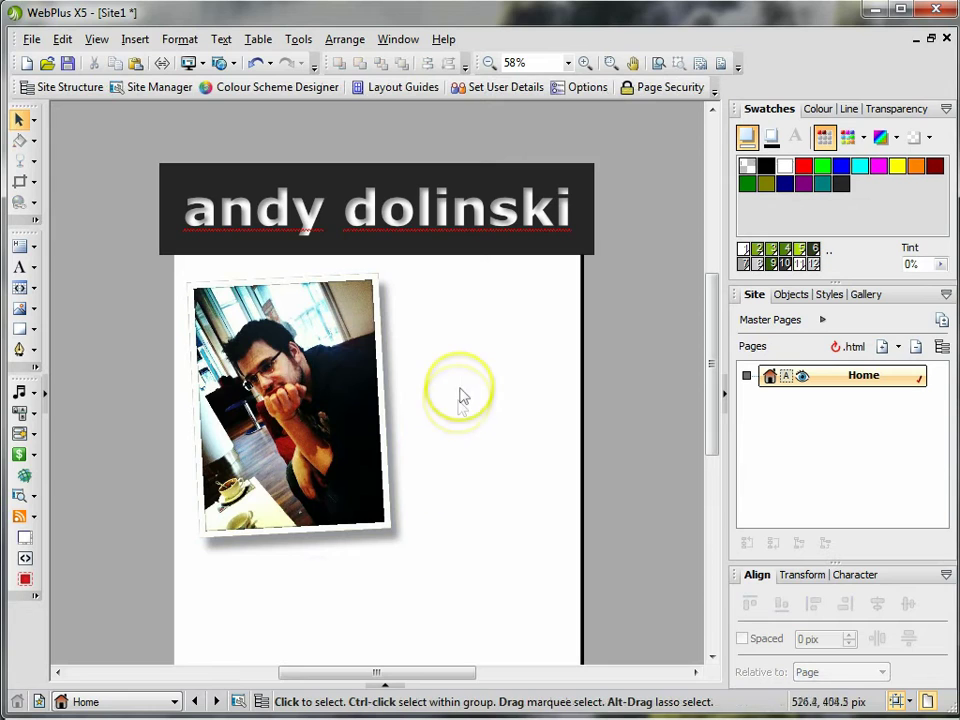
pyautogui.click(18, 250)
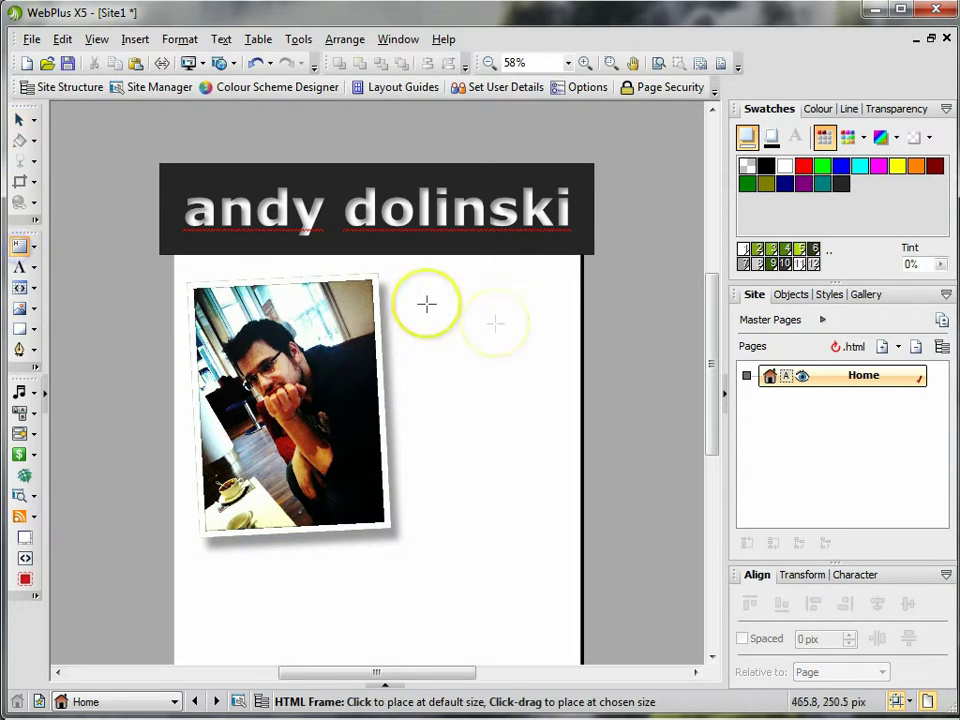
pyautogui.moveTo(409, 284); pyautogui.dragTo(565, 451)
pyautogui.click(493, 375)
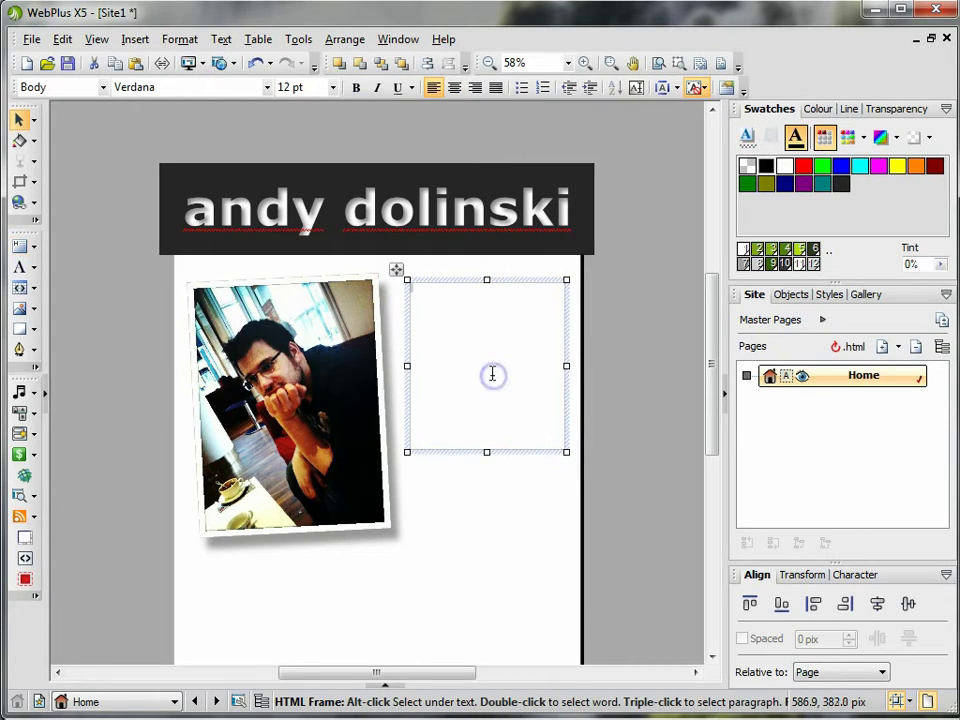
pyautogui.write('Th')
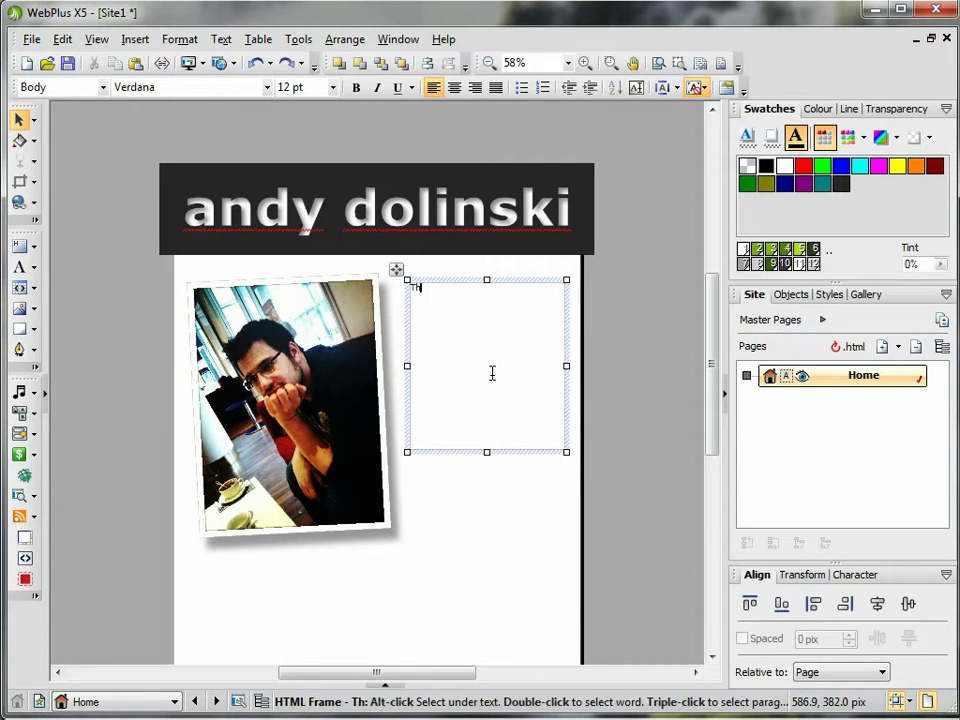
pyautogui.write('is si')
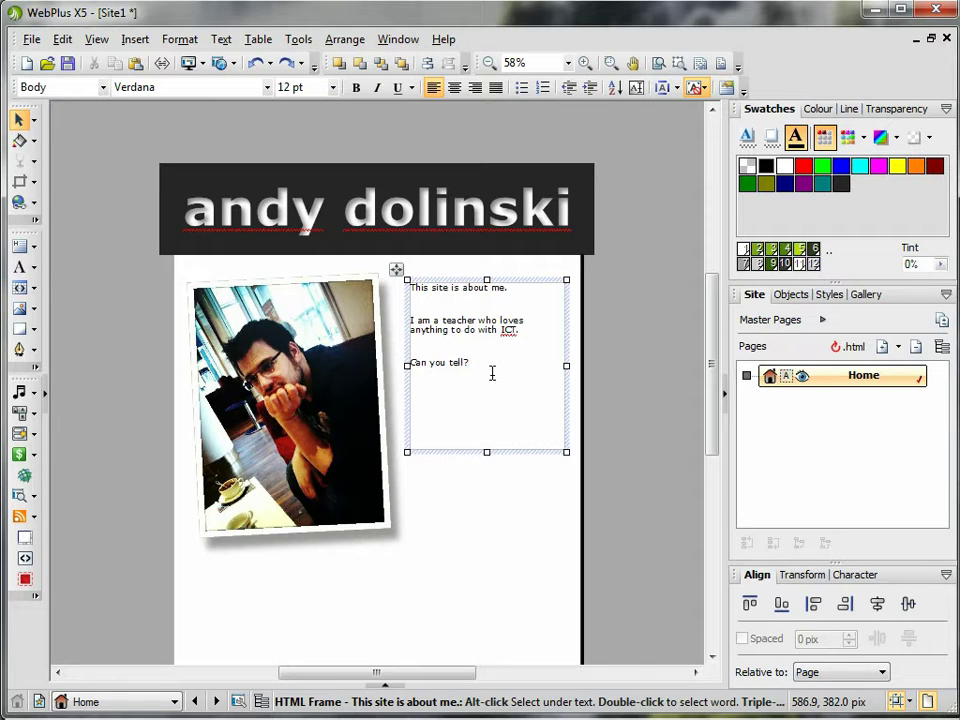
# - Set the about-me text in the frame to a larger font size
pyautogui.moveTo(492, 373); pyautogui.dragTo(384, 302)
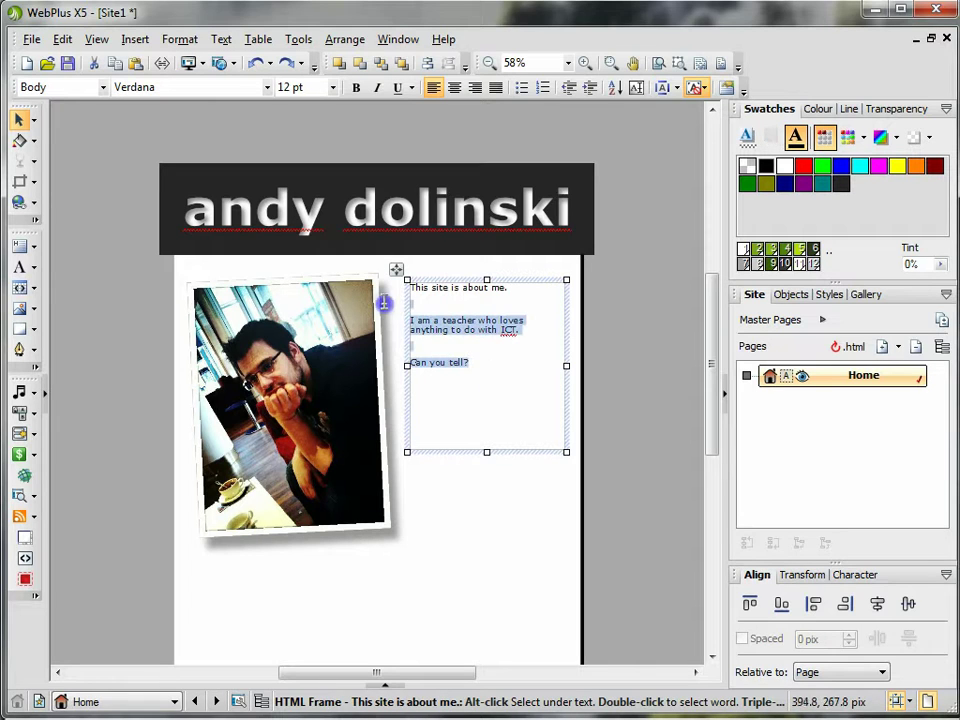
pyautogui.click(332, 88)
pyautogui.click(396, 343)
pyautogui.click(491, 570)
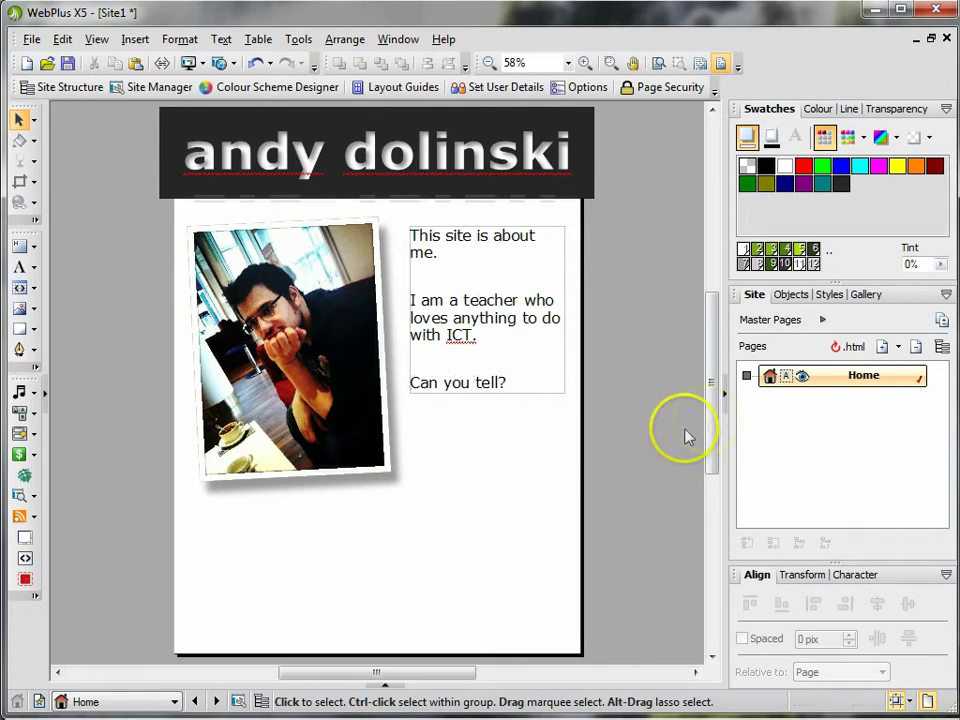
# - Open Insert Photo Gallery and choose the JavaScript type after comparing the Flash options
pyautogui.moveTo(709, 425)
pyautogui.mouseDown()
pyautogui.moveTo(703, 450)
pyautogui.moveTo(706, 425)
pyautogui.moveTo(696, 439)
pyautogui.mouseUp()
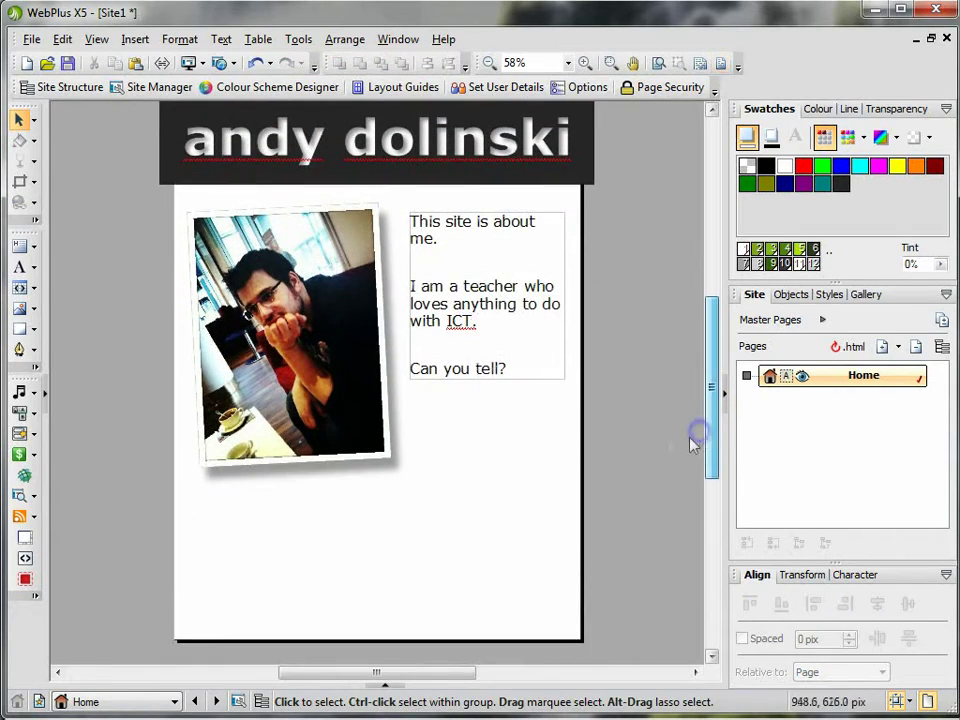
pyautogui.click(35, 312)
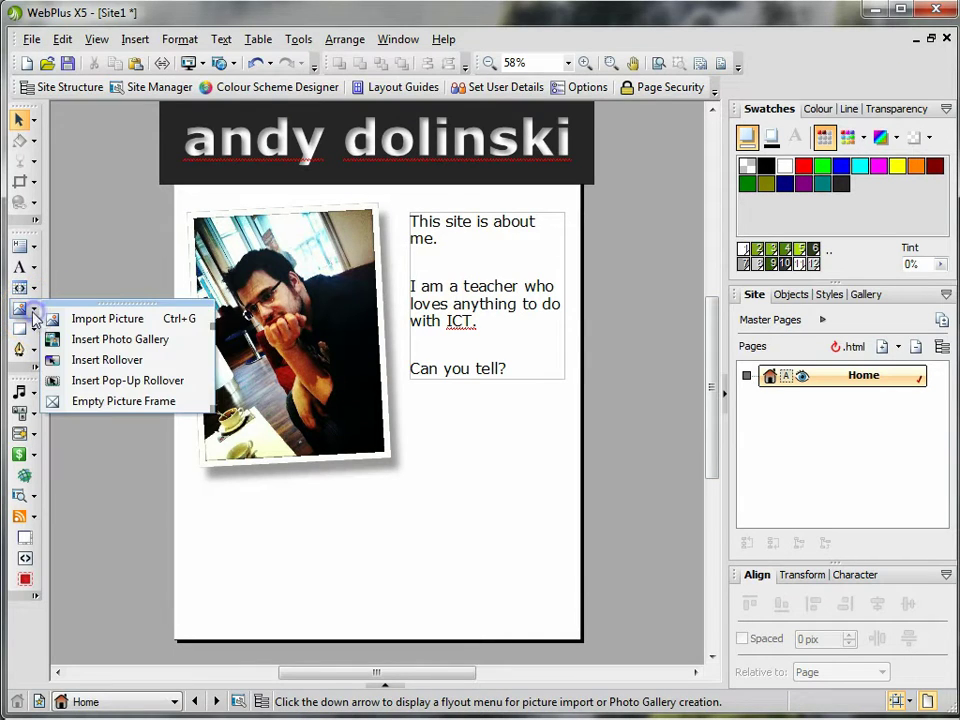
pyautogui.click(101, 340)
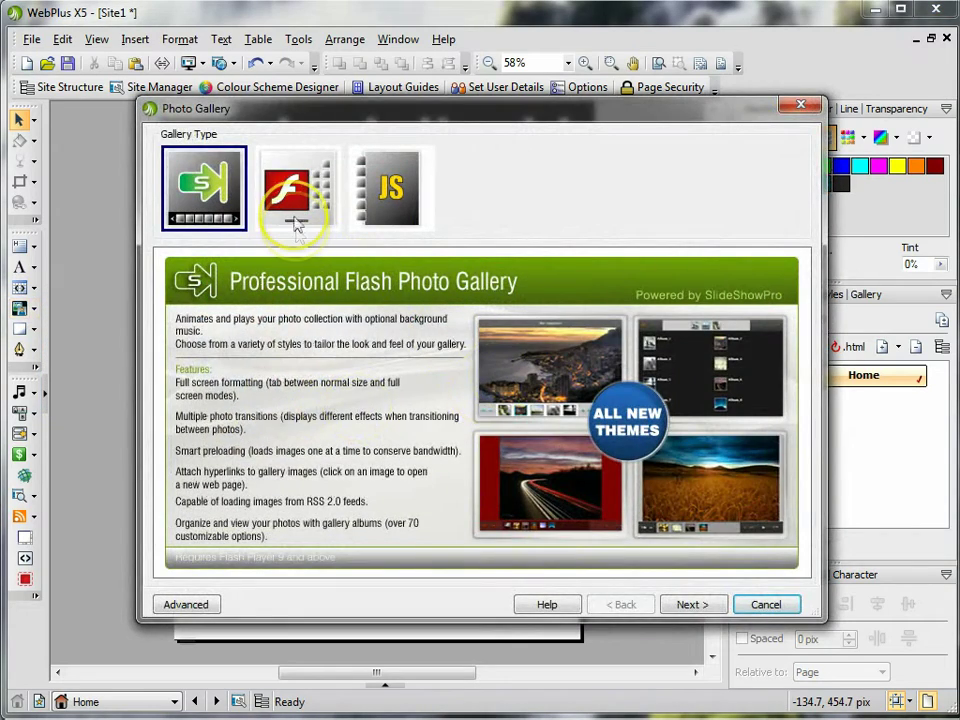
pyautogui.click(296, 220)
pyautogui.click(401, 212)
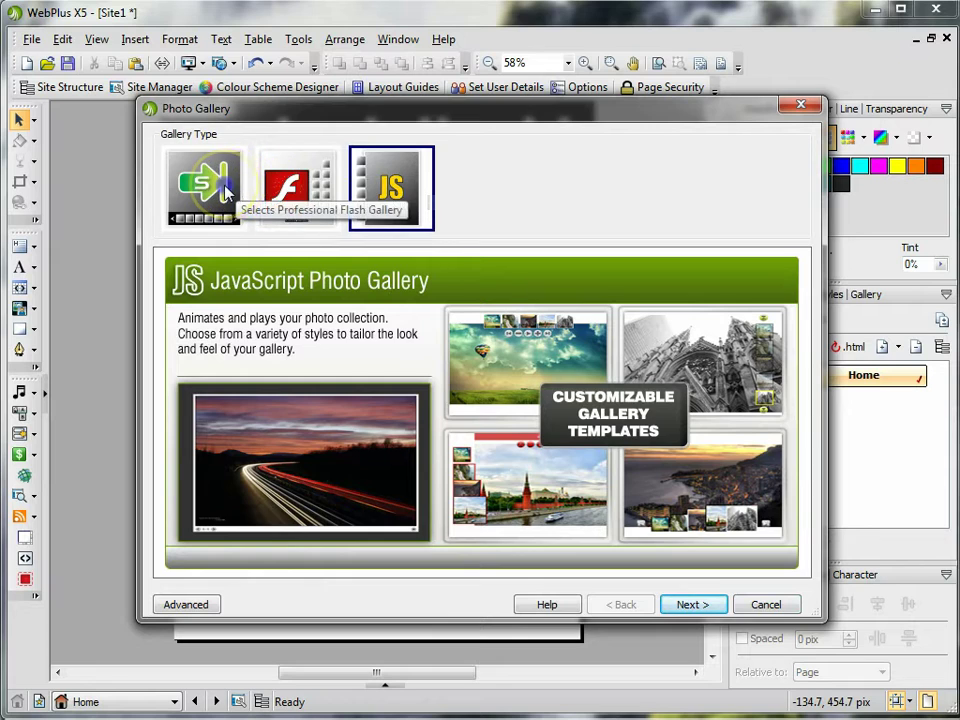
pyautogui.click(225, 189)
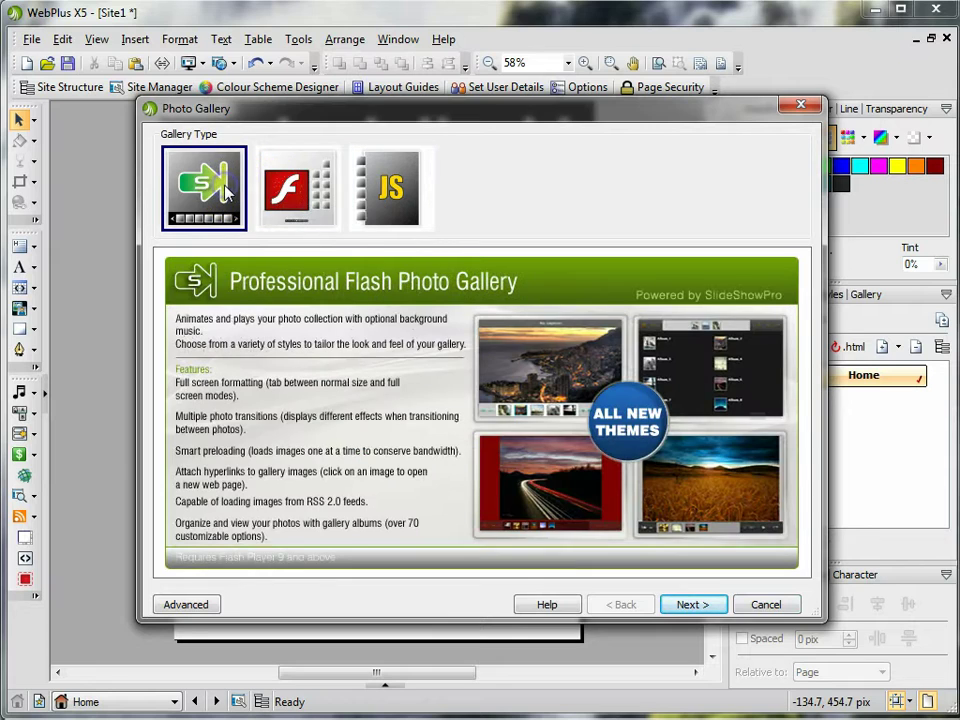
pyautogui.click(401, 201)
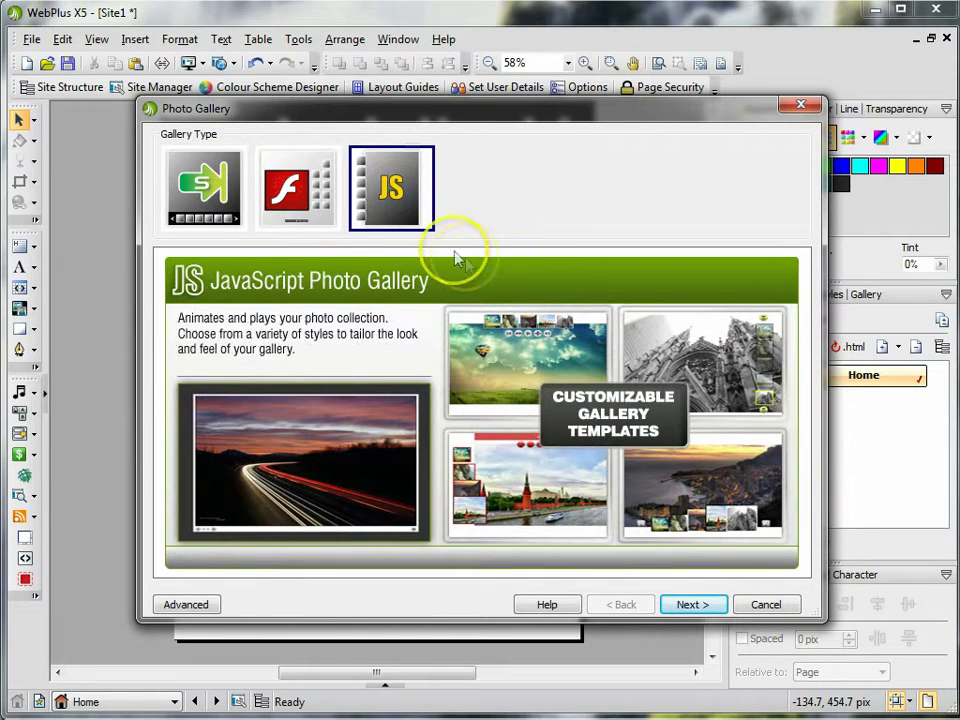
# - Add six photos, from 'at a party' through 'oh!', to the gallery's image list
pyautogui.click(692, 605)
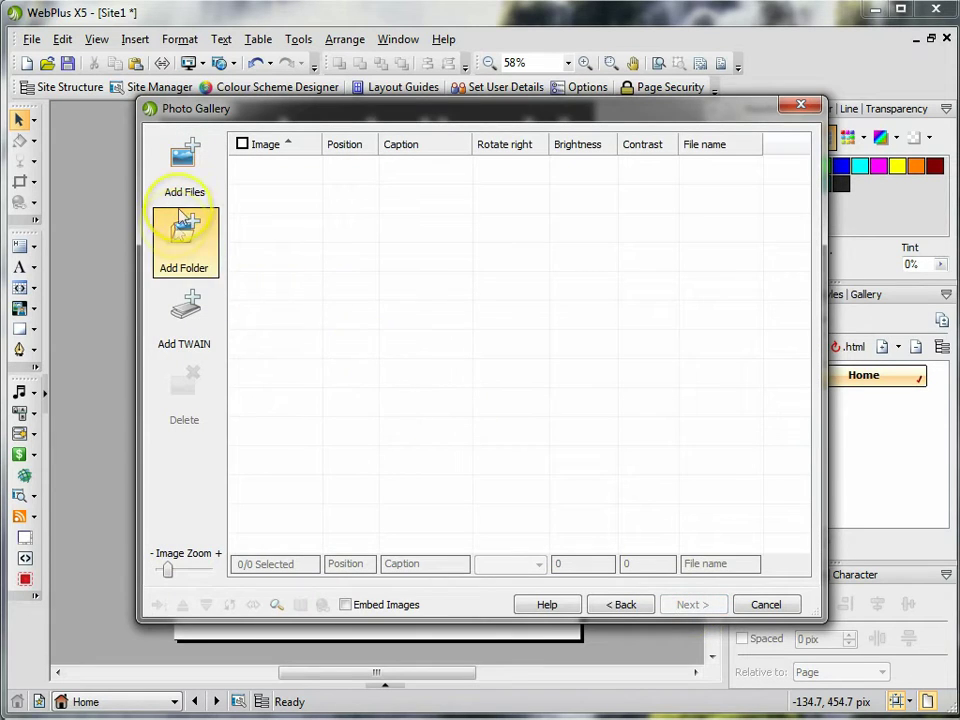
pyautogui.click(188, 180)
pyautogui.click(464, 258)
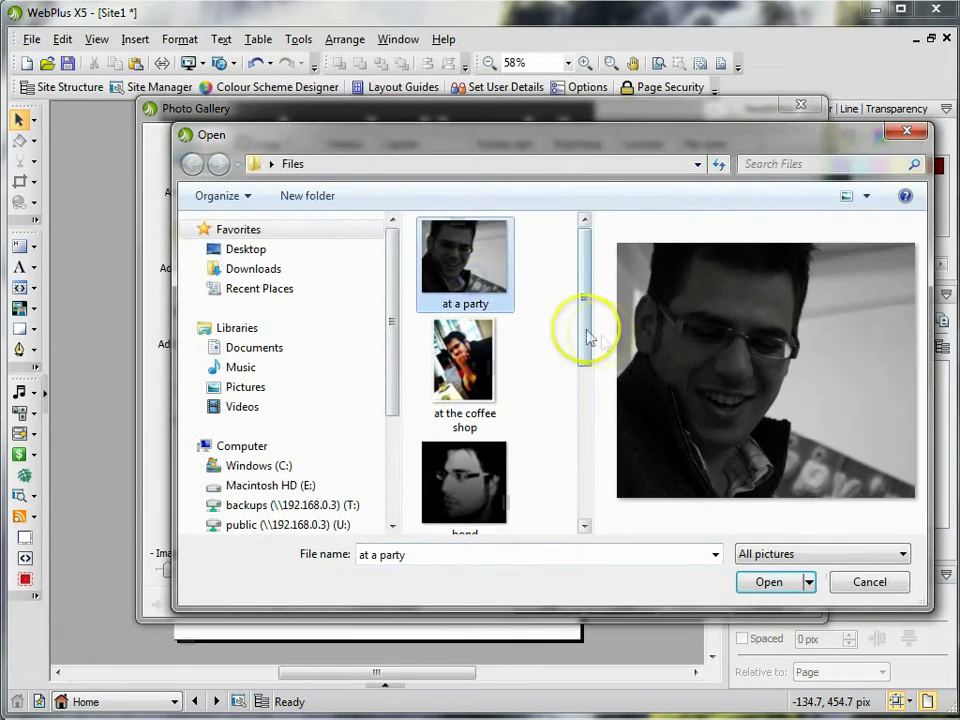
pyautogui.moveTo(585, 338); pyautogui.dragTo(557, 531)
pyautogui.keyDown('shift'); pyautogui.click(485, 500); pyautogui.keyUp('shift')
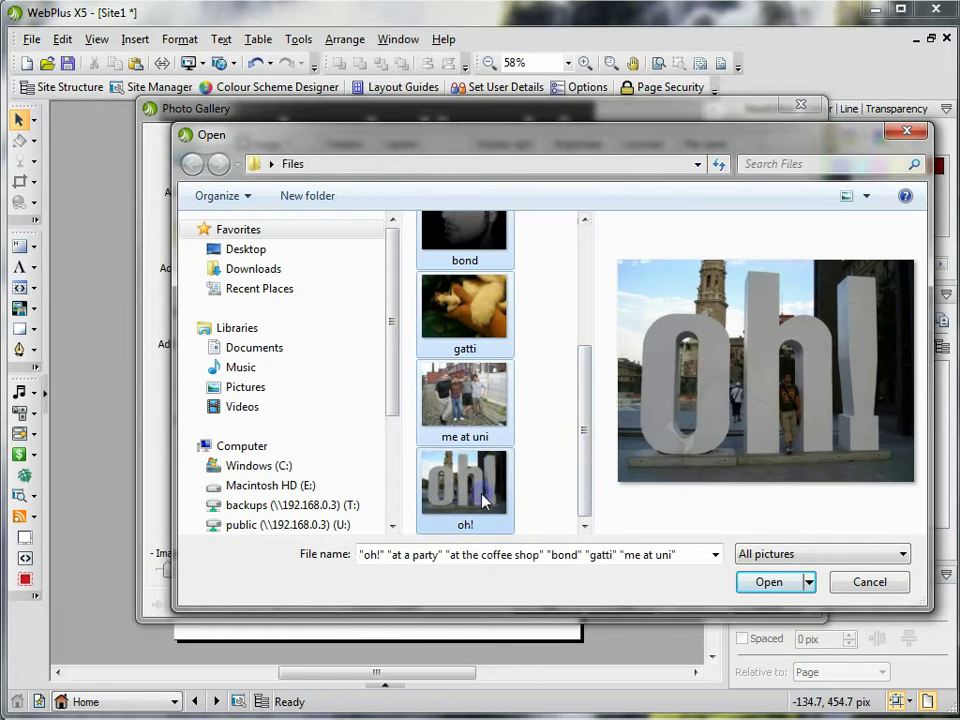
pyautogui.click(769, 582)
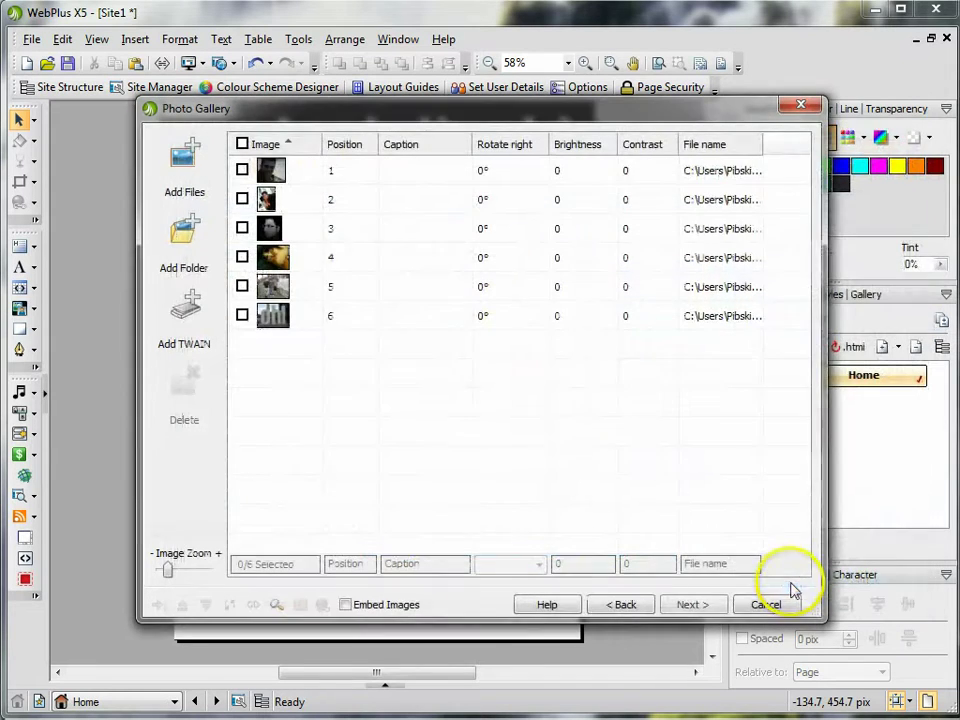
# - Delete the second photo so five remain, then continue to the gallery style page
pyautogui.click(241, 144)
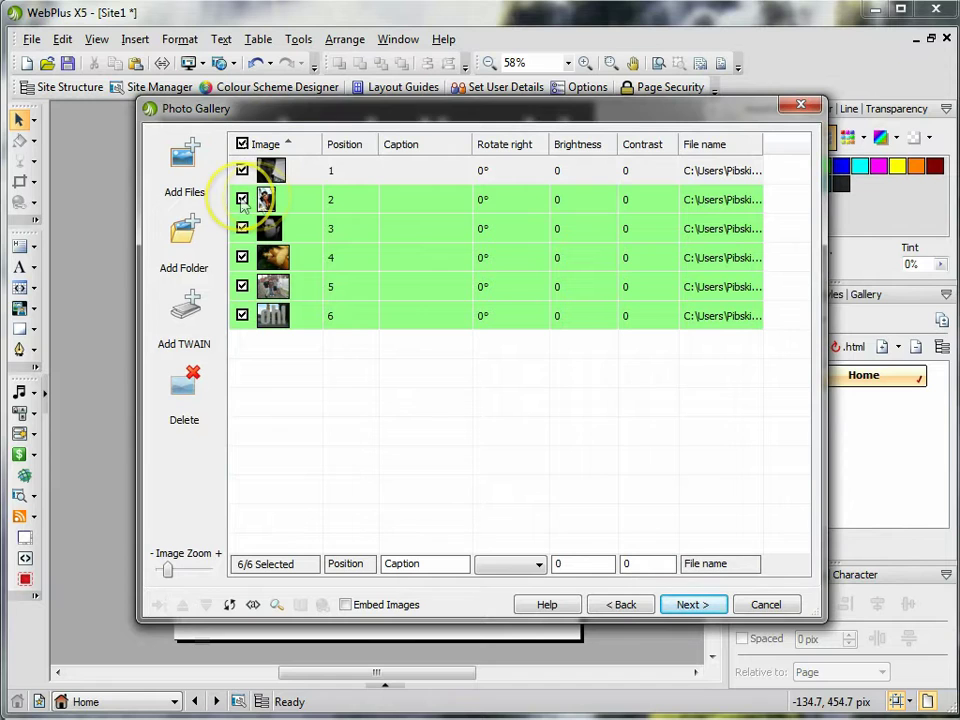
pyautogui.click(242, 200)
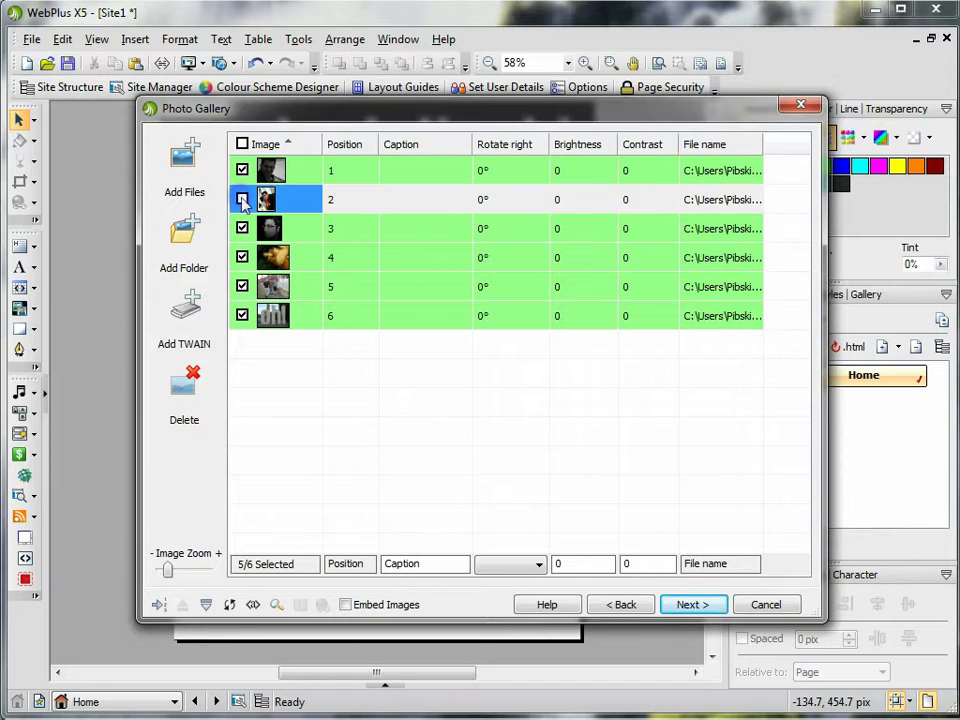
pyautogui.click(690, 604)
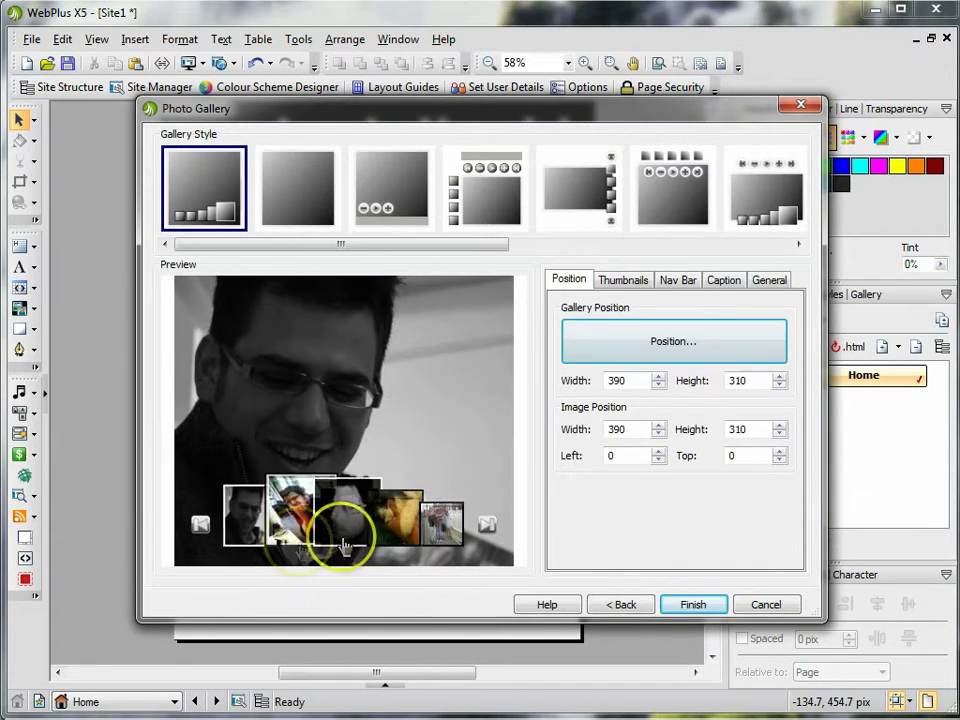
pyautogui.click(617, 607)
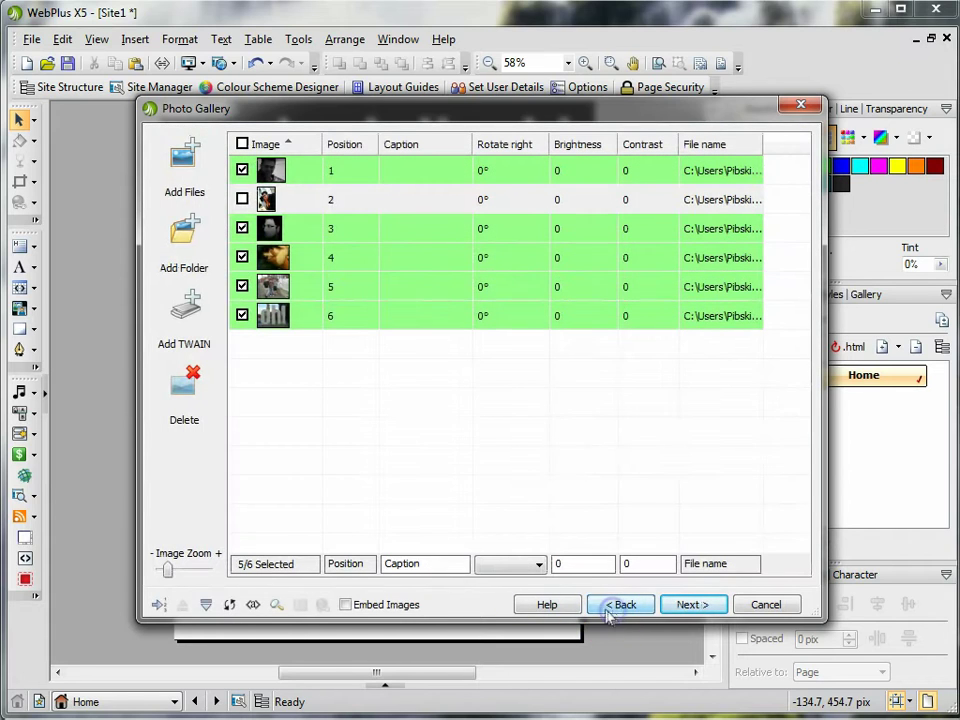
pyautogui.click(243, 200)
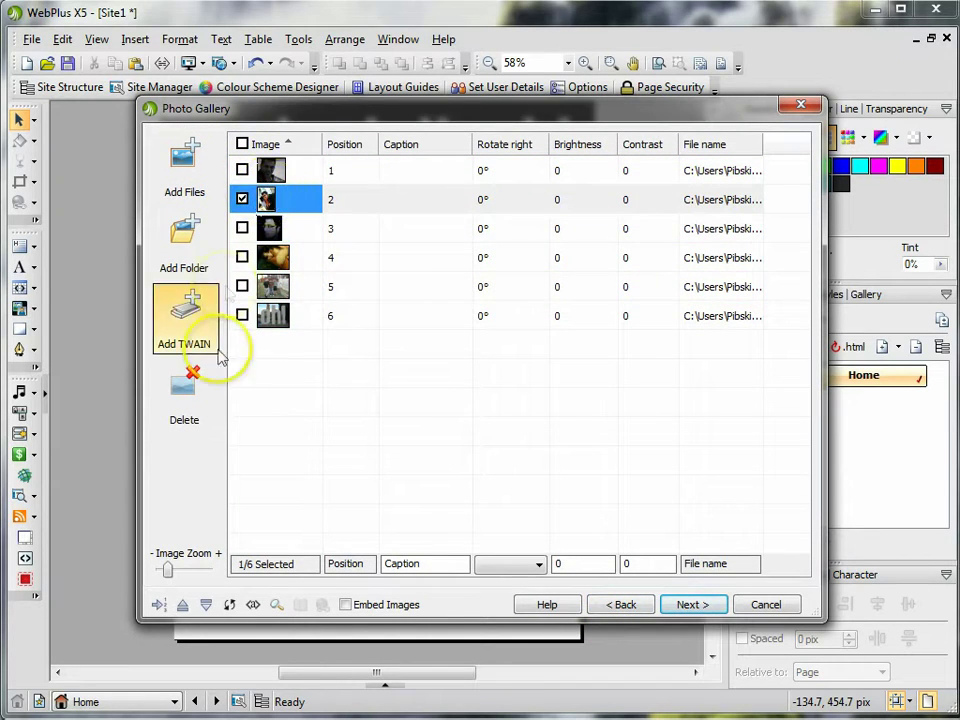
pyautogui.click(186, 392)
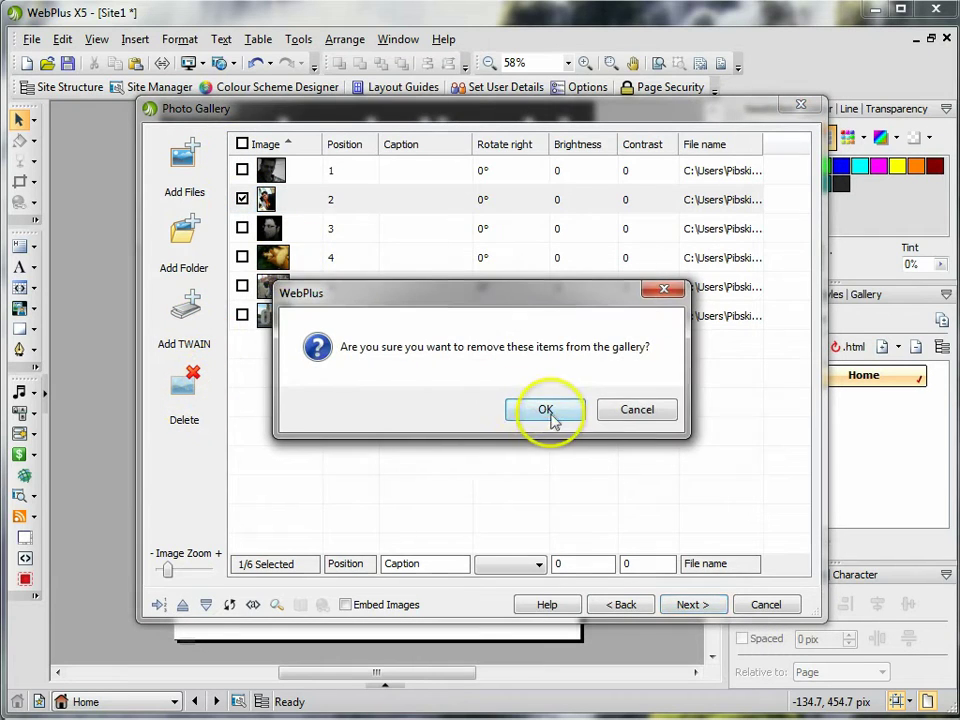
pyautogui.click(548, 412)
pyautogui.click(719, 606)
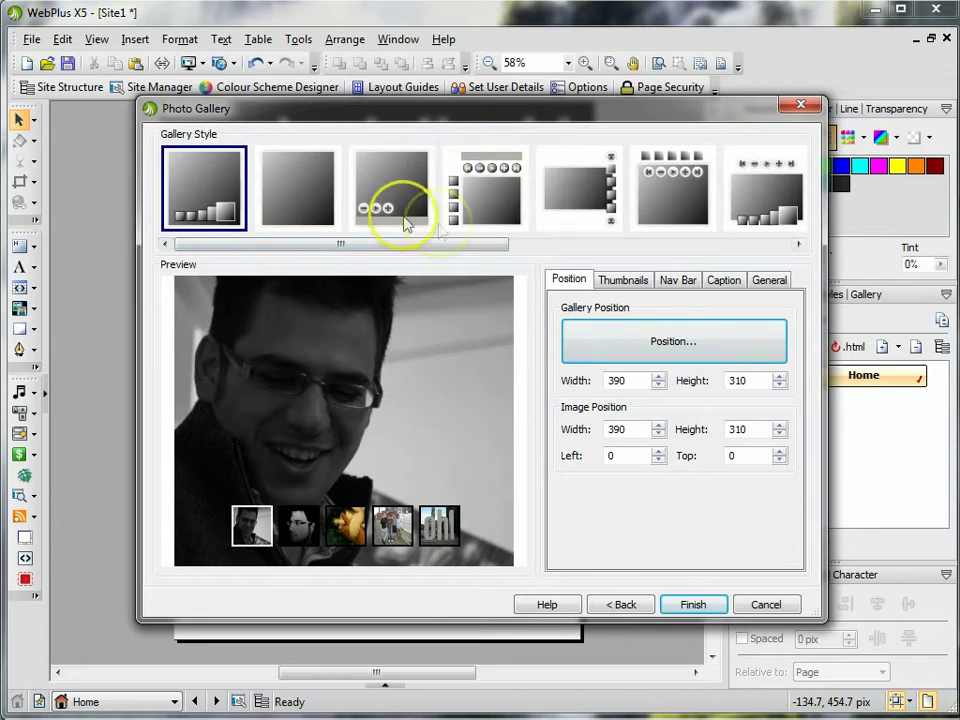
# - Preview the slideshow-controls style, revert to the filmstrip style and insert the 390 × 310 gallery
pyautogui.click(400, 219)
pyautogui.click(199, 537)
pyautogui.click(215, 533)
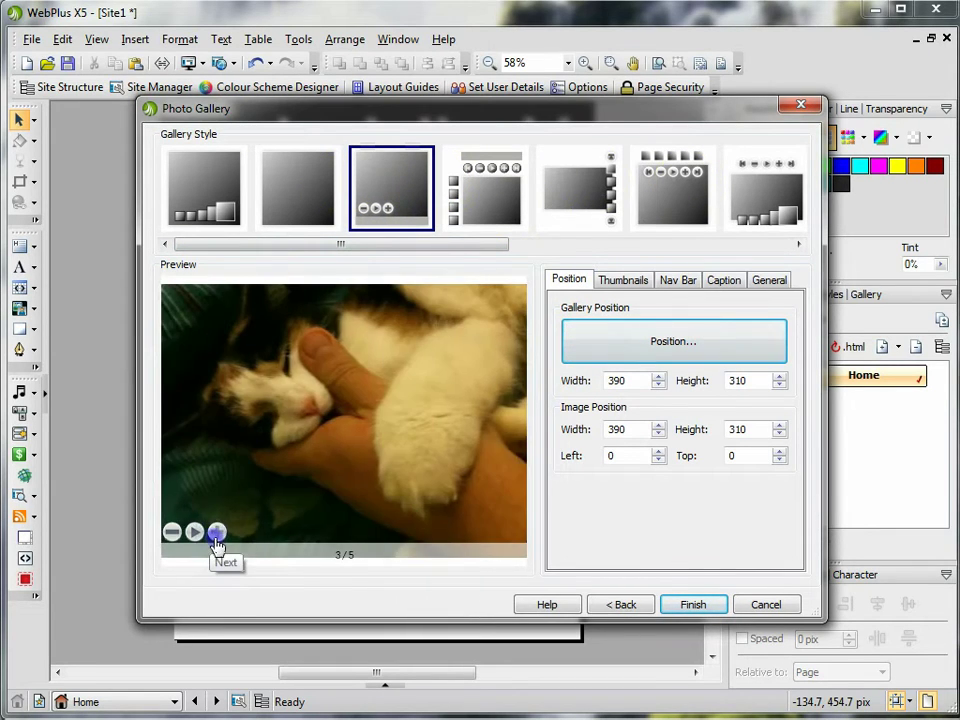
pyautogui.click(216, 535)
pyautogui.click(173, 533)
pyautogui.click(173, 535)
pyautogui.click(172, 535)
pyautogui.click(204, 186)
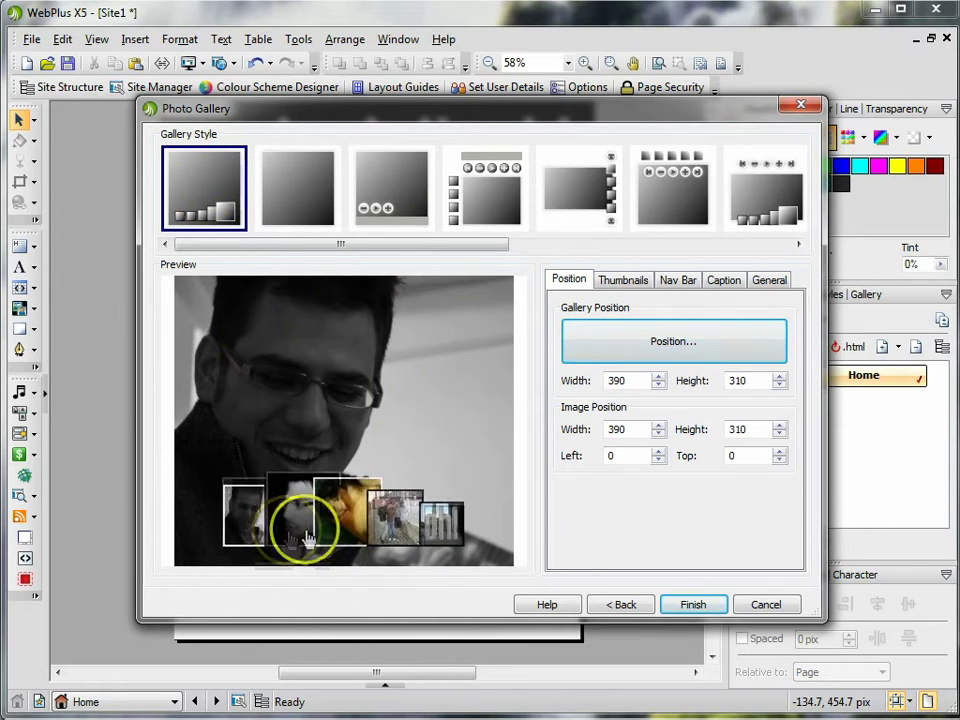
pyautogui.click(693, 605)
# - Drag the photo gallery to the lower right of the page, beneath the about-me text, and deselect it
pyautogui.click(380, 262)
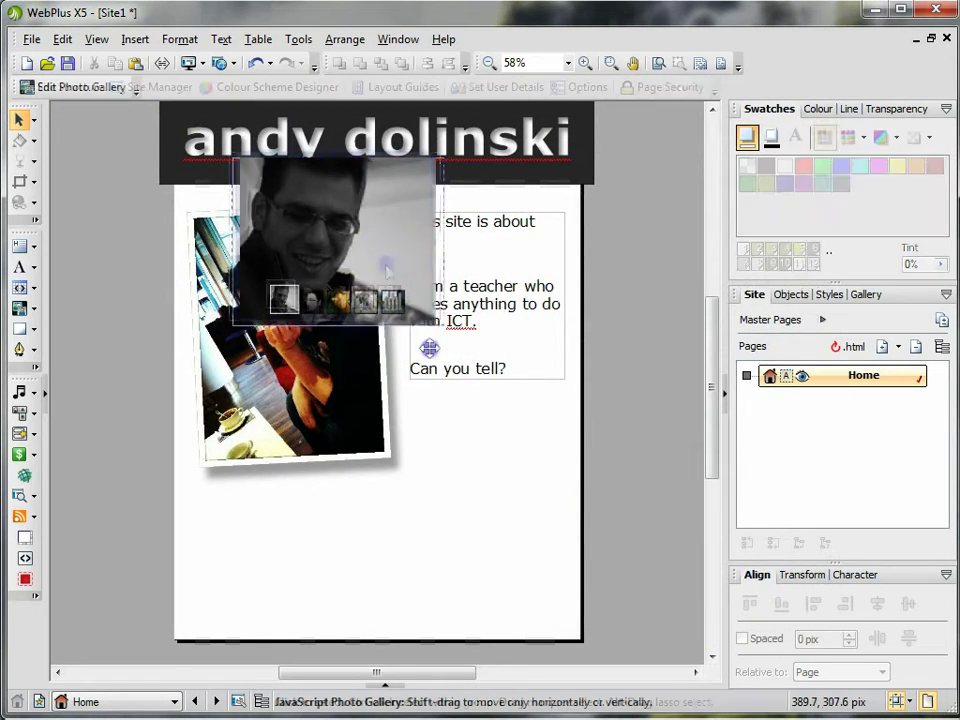
pyautogui.moveTo(429, 348); pyautogui.dragTo(493, 550)
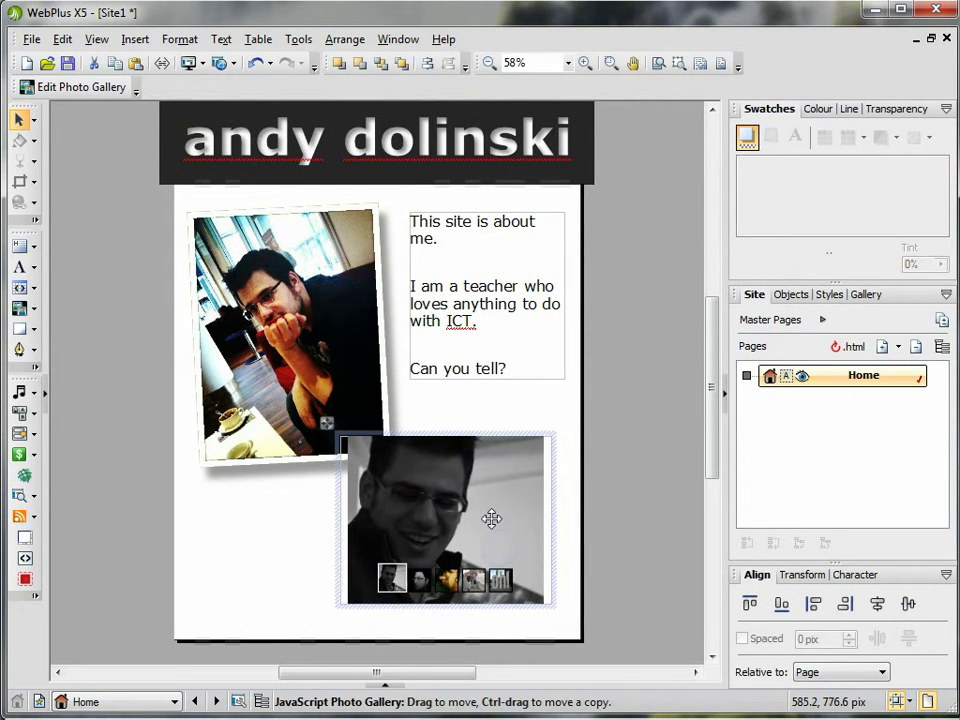
pyautogui.moveTo(477, 502)
pyautogui.mouseDown()
pyautogui.moveTo(491, 519)
pyautogui.moveTo(466, 489)
pyautogui.moveTo(474, 490)
pyautogui.mouseUp()
pyautogui.click(294, 536)
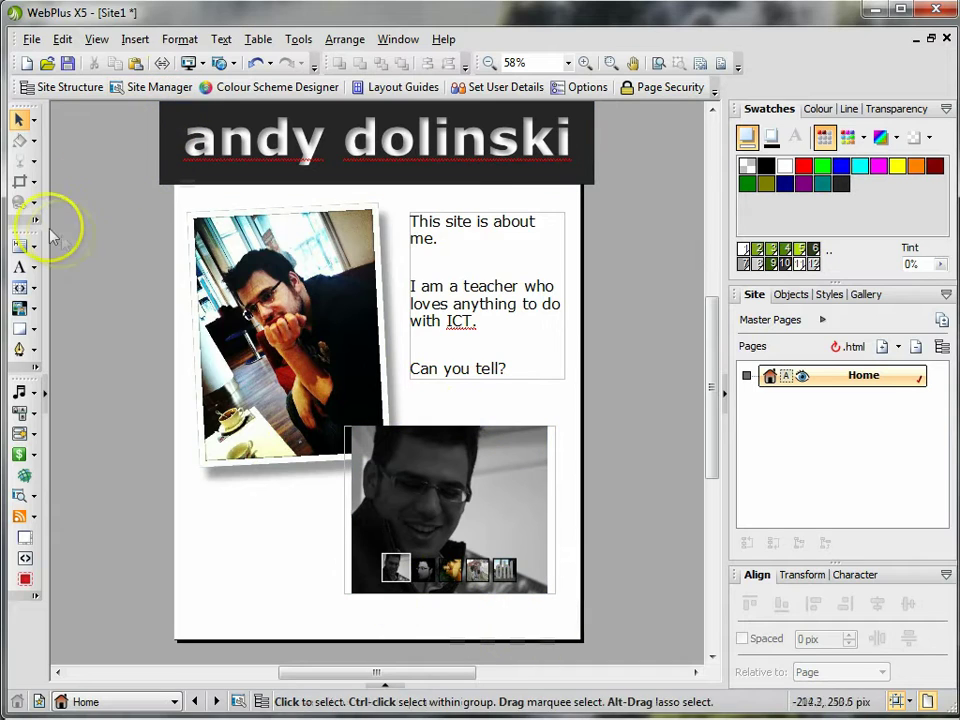
# - Draw a white quick rectangle over the gallery area
pyautogui.click(20, 334)
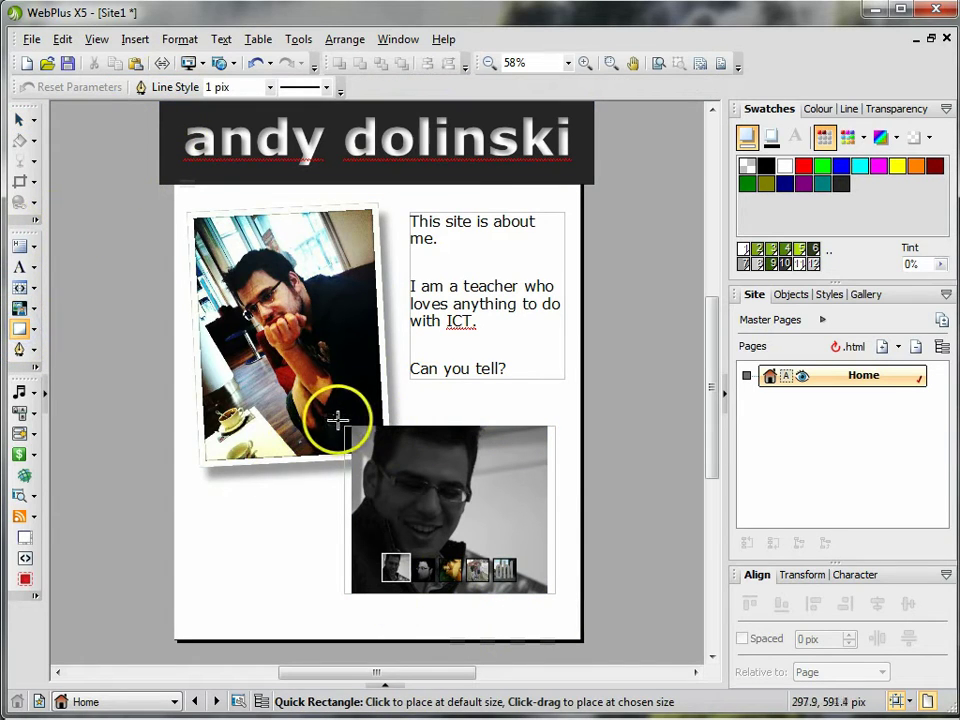
pyautogui.moveTo(334, 417); pyautogui.dragTo(568, 605)
pyautogui.click(519, 551)
pyautogui.rightClick(467, 506)
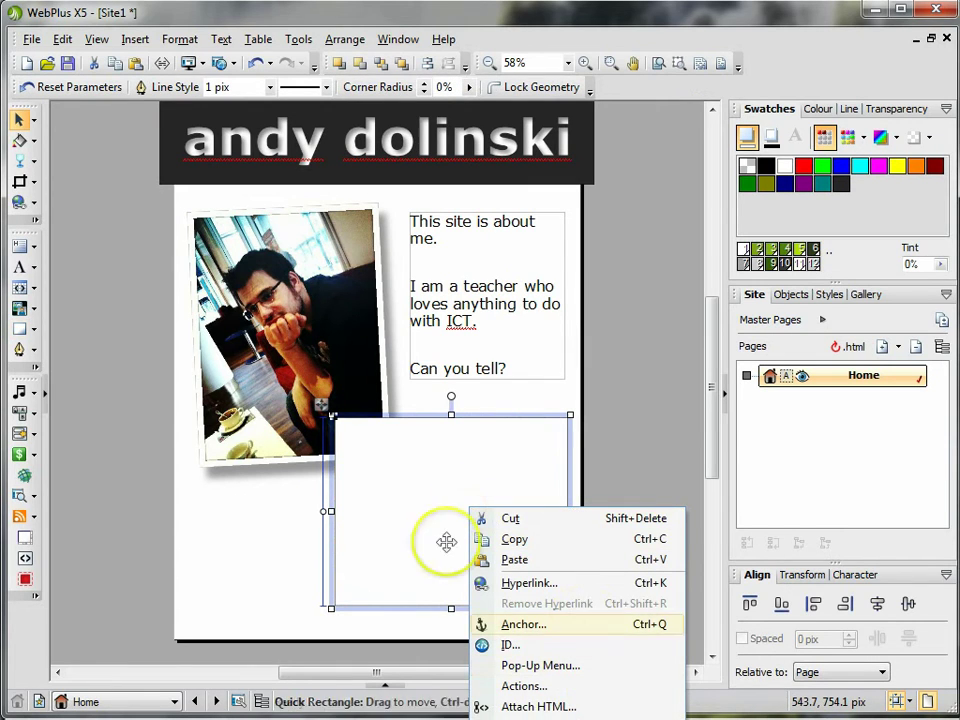
pyautogui.rightClick(349, 437)
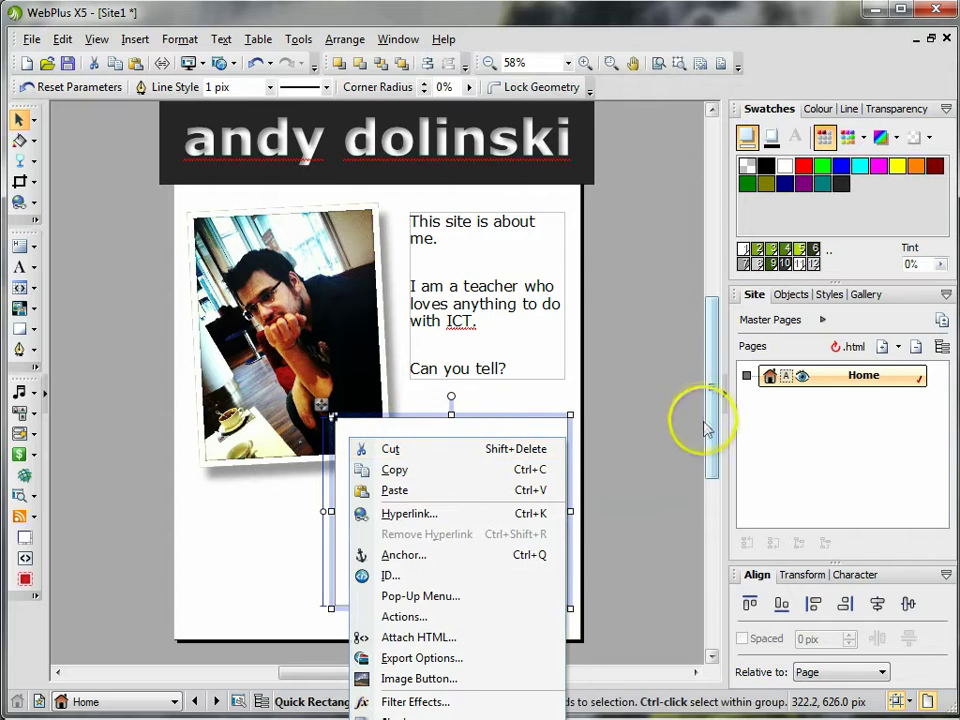
pyautogui.click(690, 540)
pyautogui.moveTo(712, 440); pyautogui.dragTo(698, 531)
# - Send the rectangle back one layer behind the gallery and stretch it taller to 370 pixels
pyautogui.rightClick(420, 246)
pyautogui.moveTo(487, 597)
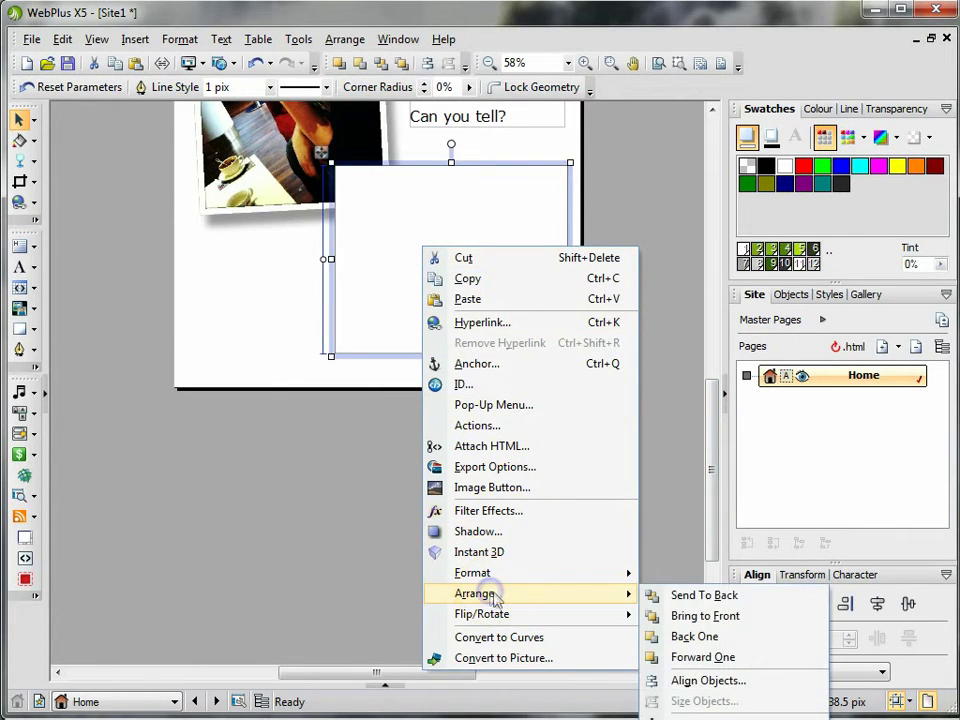
pyautogui.click(692, 643)
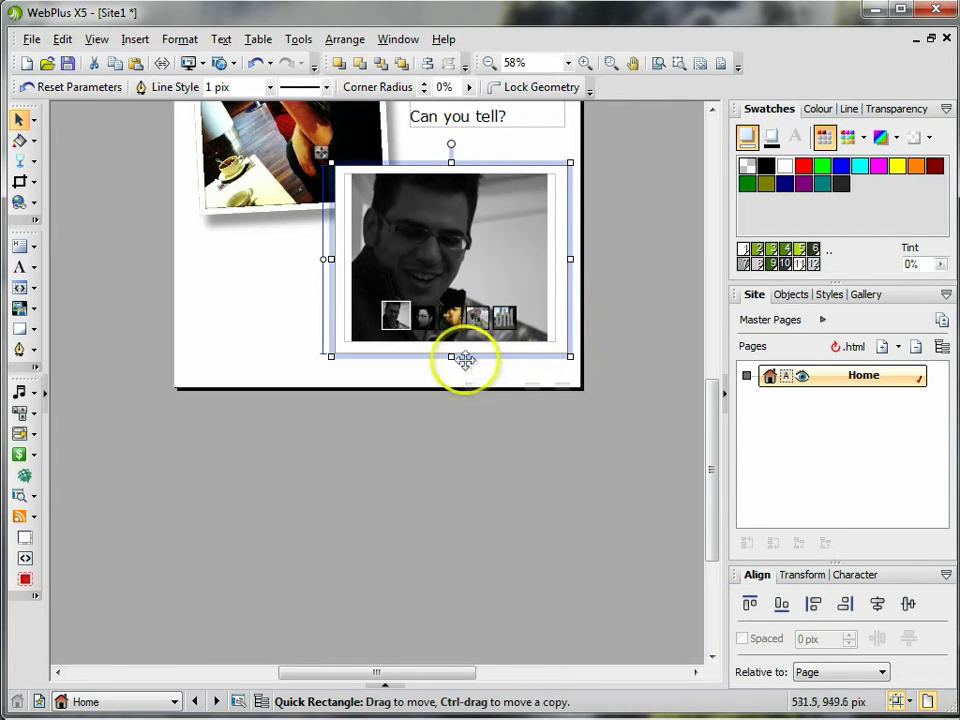
pyautogui.moveTo(452, 358); pyautogui.dragTo(445, 377)
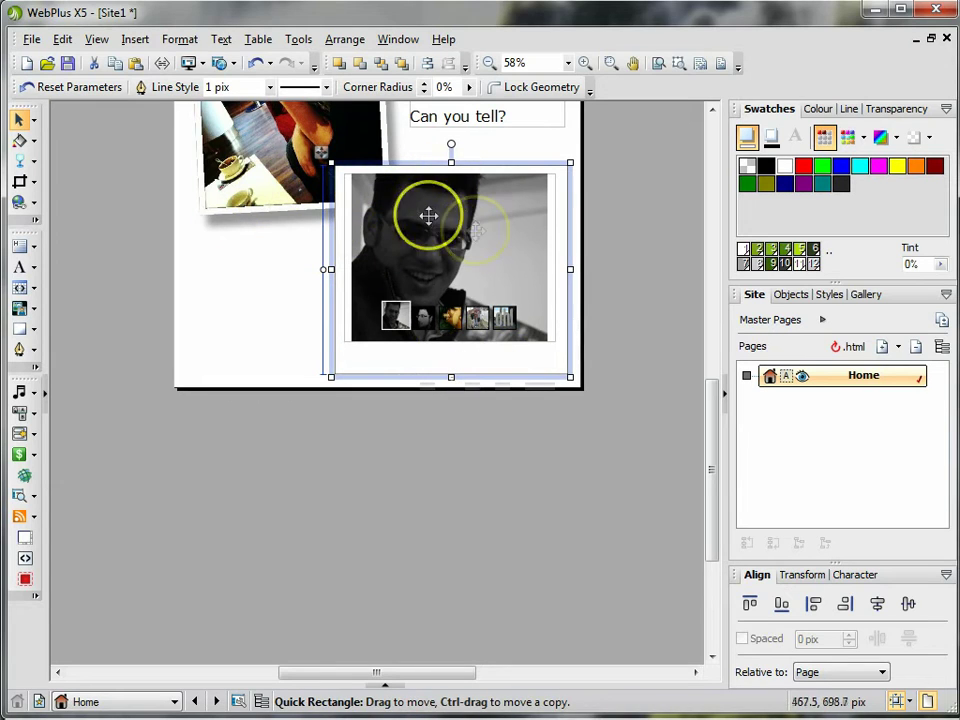
# - Add a drop shadow to the white frame, pushing the shadow further right
pyautogui.click(441, 215)
pyautogui.click(612, 349)
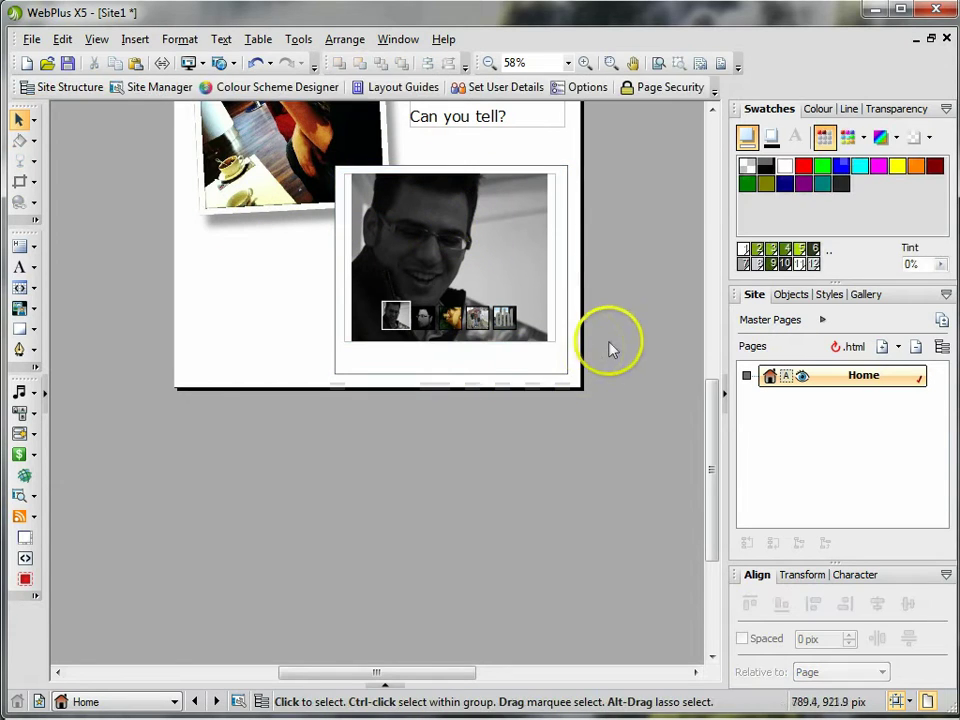
pyautogui.click(458, 364)
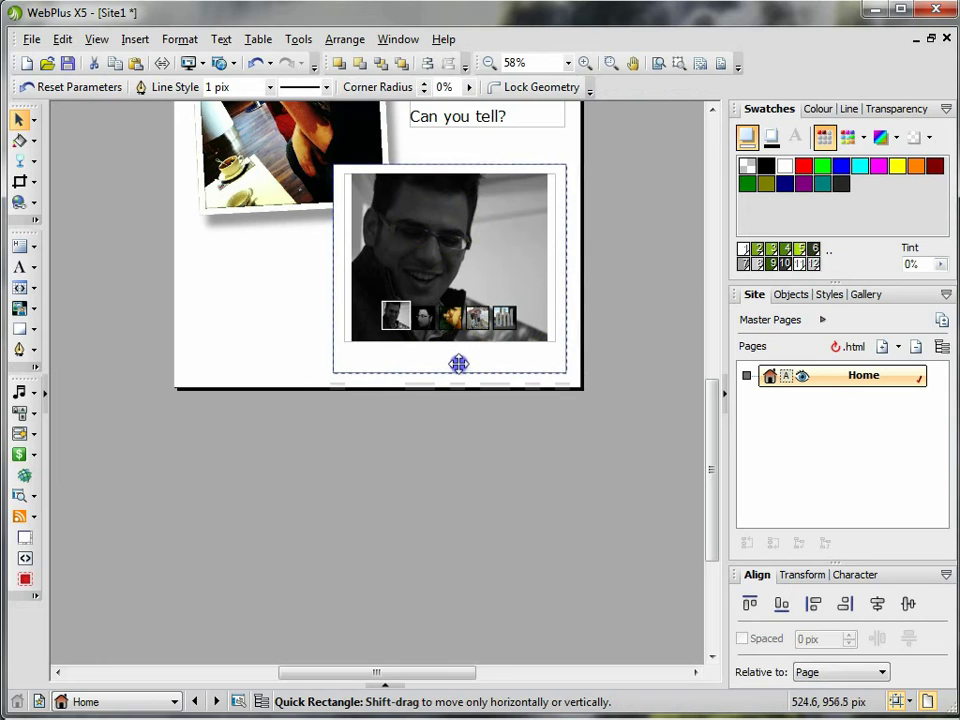
pyautogui.rightClick(456, 363)
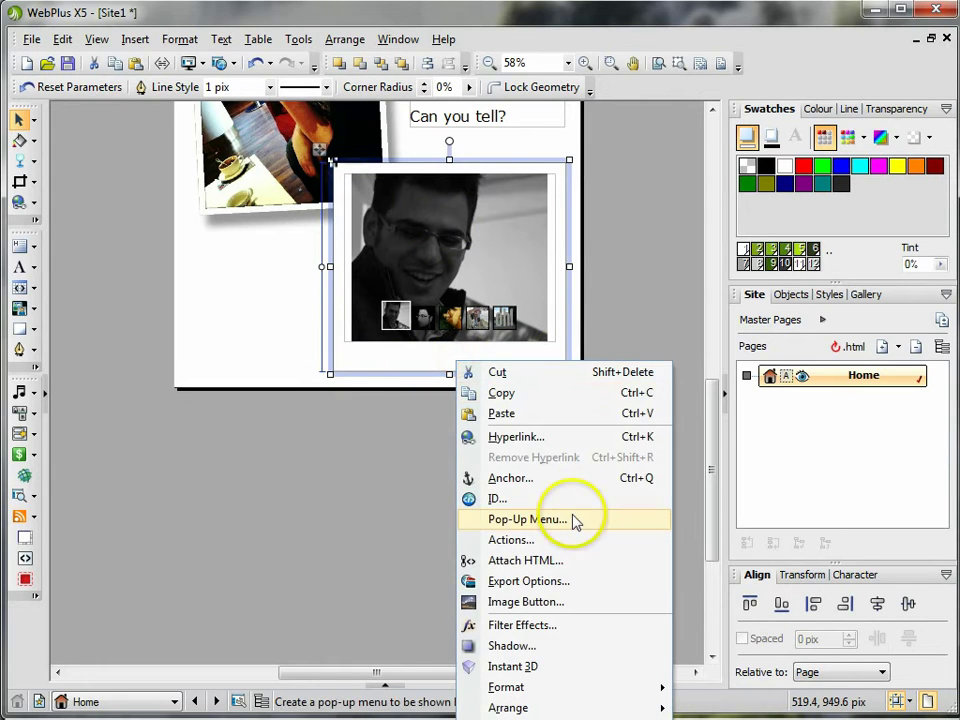
pyautogui.click(520, 645)
pyautogui.moveTo(446, 274)
pyautogui.mouseDown()
pyautogui.moveTo(465, 289)
pyautogui.moveTo(451, 266)
pyautogui.mouseUp()
pyautogui.moveTo(528, 323); pyautogui.dragTo(620, 312)
pyautogui.click(597, 264)
pyautogui.moveTo(706, 432); pyautogui.dragTo(708, 355)
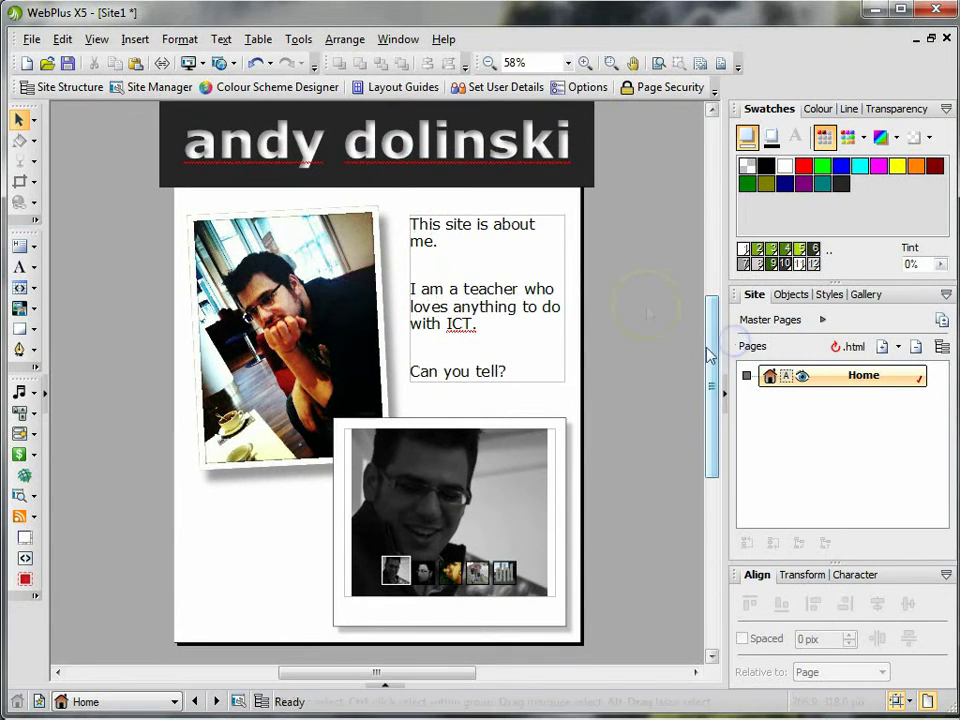
# - Preview the page in Internet Explorer
pyautogui.click(33, 41)
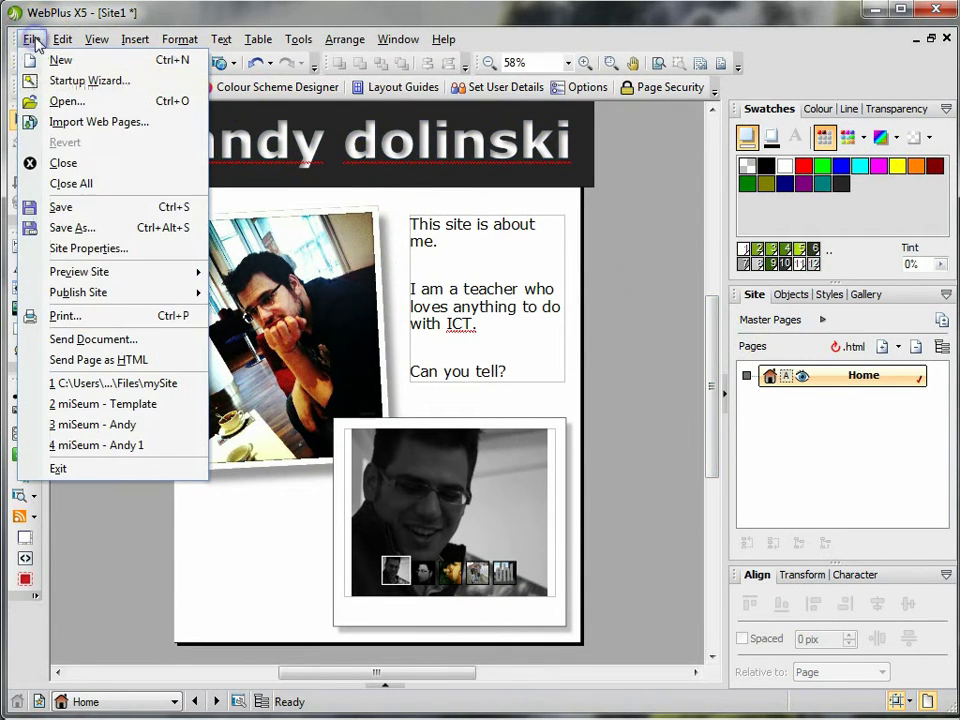
pyautogui.click(104, 273)
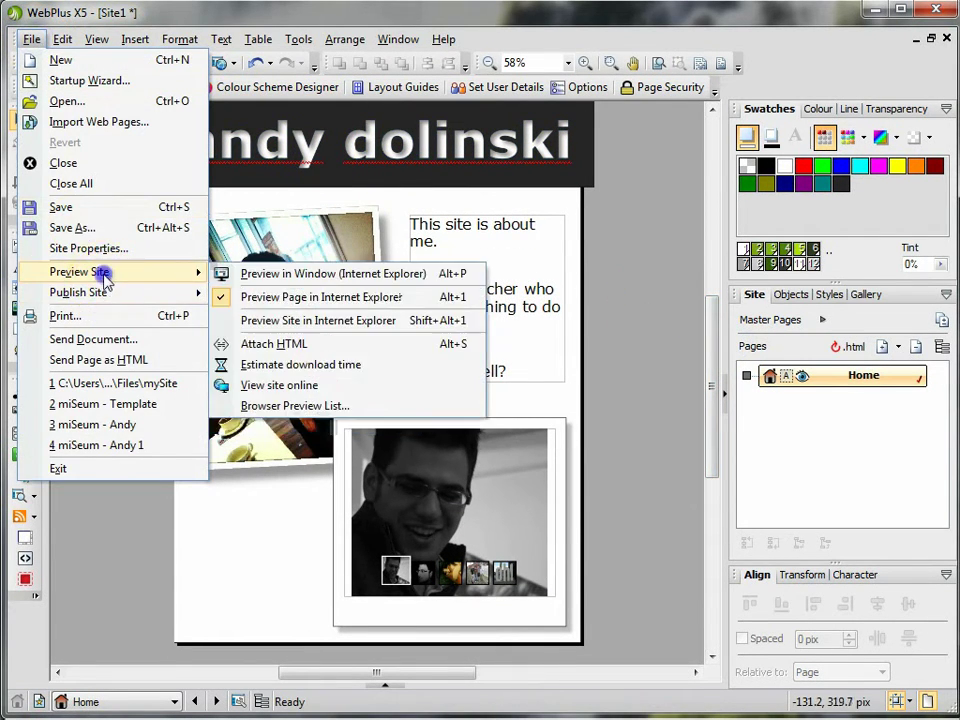
pyautogui.click(344, 298)
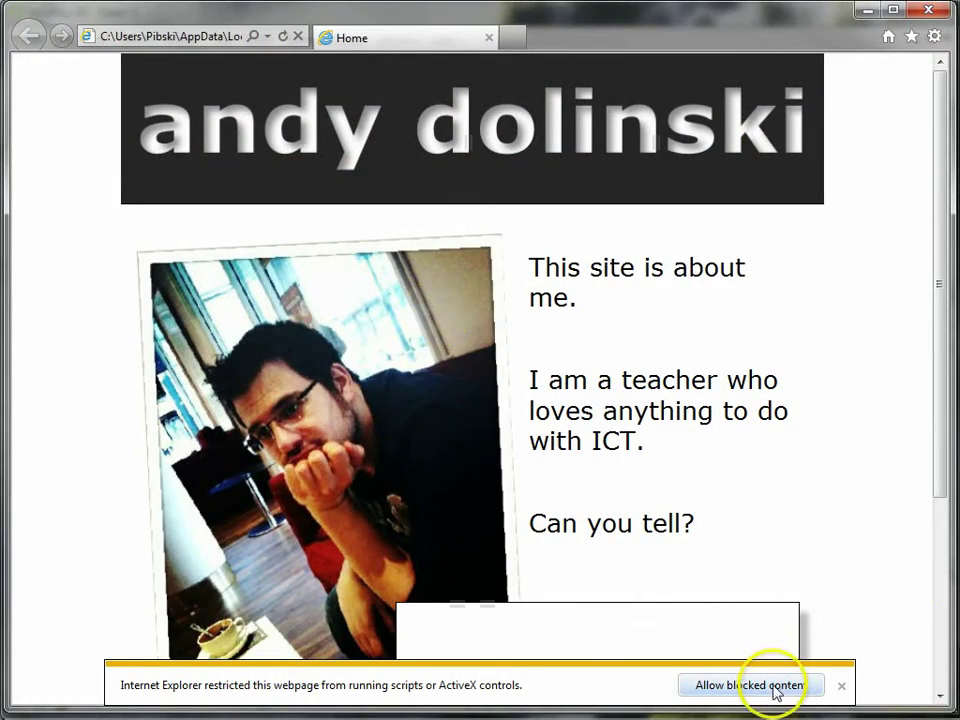
# - Allow the page's blocked scripts and scroll down to the gallery
pyautogui.click(775, 686)
pyautogui.moveTo(934, 467); pyautogui.dragTo(955, 565)
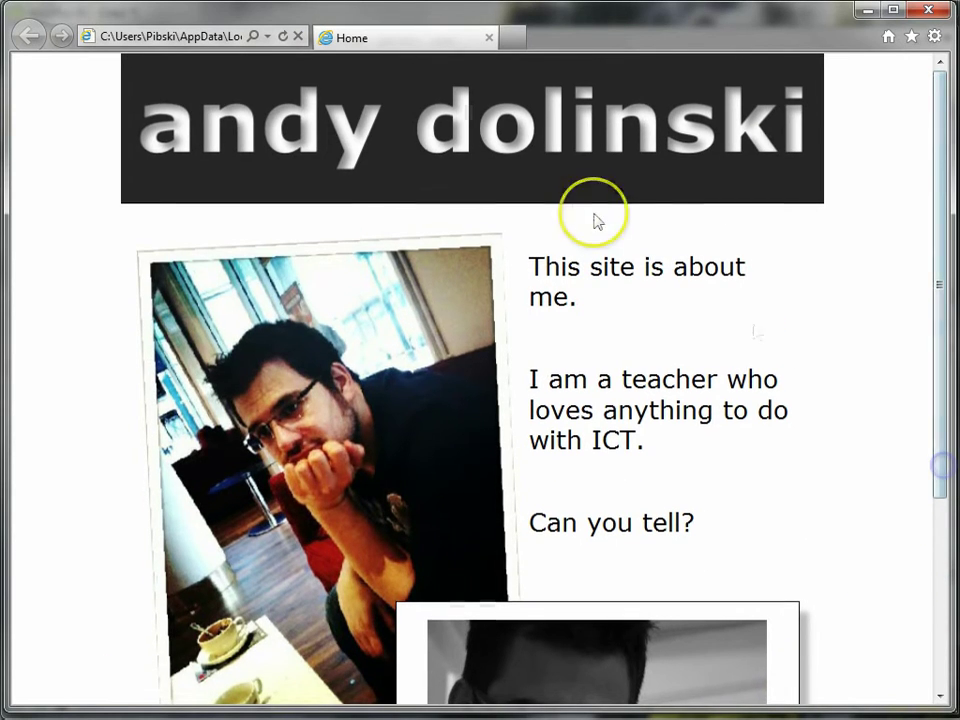
pyautogui.moveTo(945, 318); pyautogui.dragTo(939, 510)
# - Cycle through the gallery photos, including the oh! sculpture, then close the preview
pyautogui.click(549, 607)
pyautogui.click(600, 598)
pyautogui.click(658, 583)
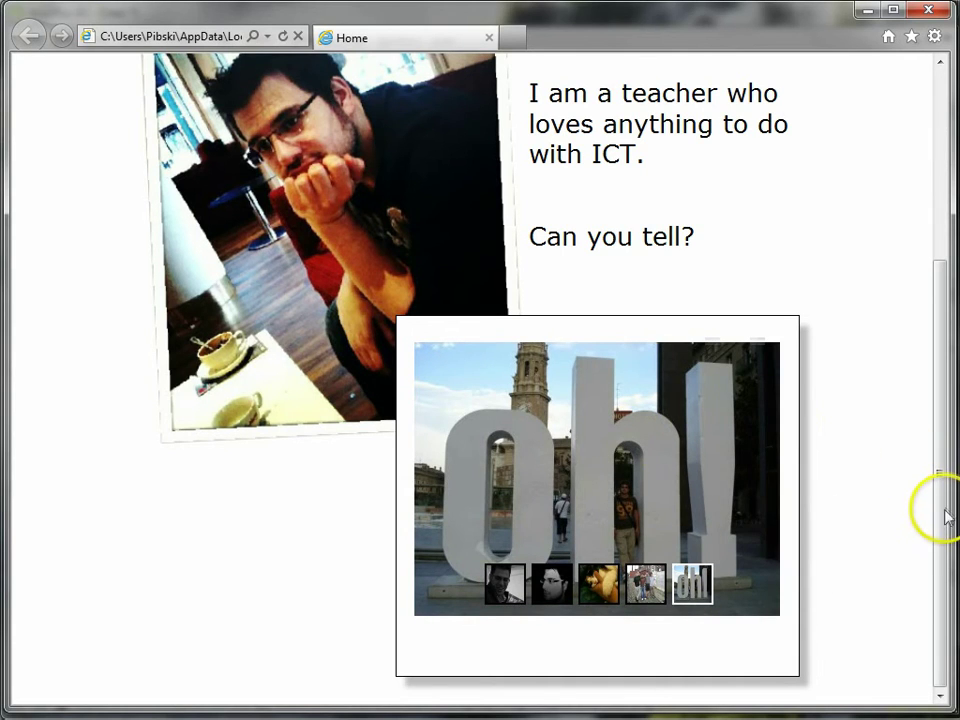
pyautogui.scroll(3, 946, 517)
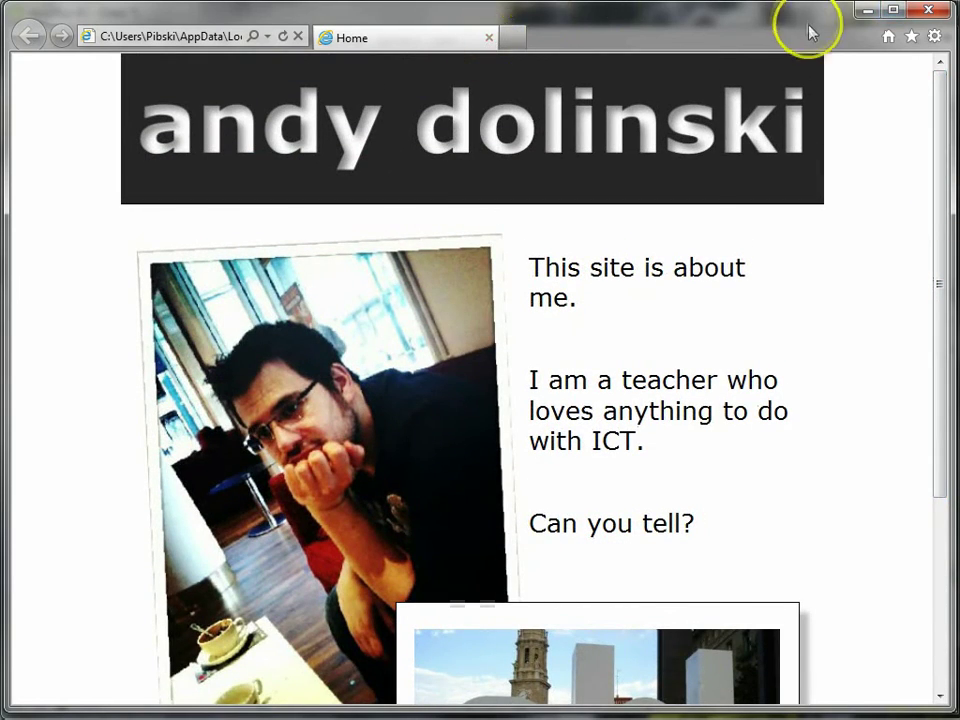
pyautogui.click(929, 10)
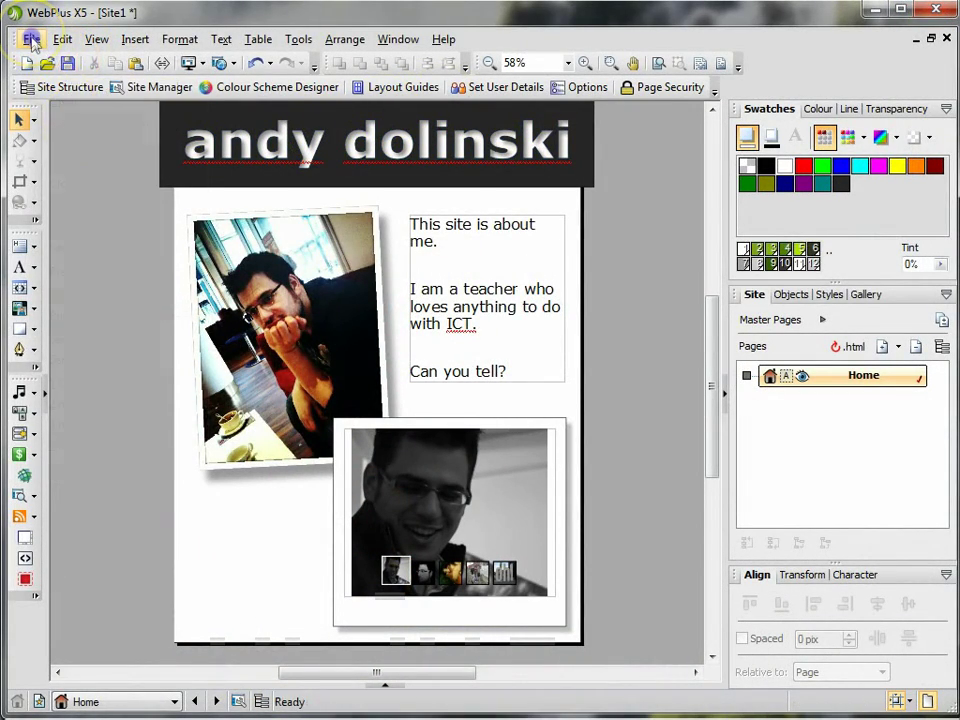
# - Publish the site to the Desktop Files folder with Publish to Disk Folder, overwriting previous contents
pyautogui.click(31, 39)
pyautogui.moveTo(70, 292)
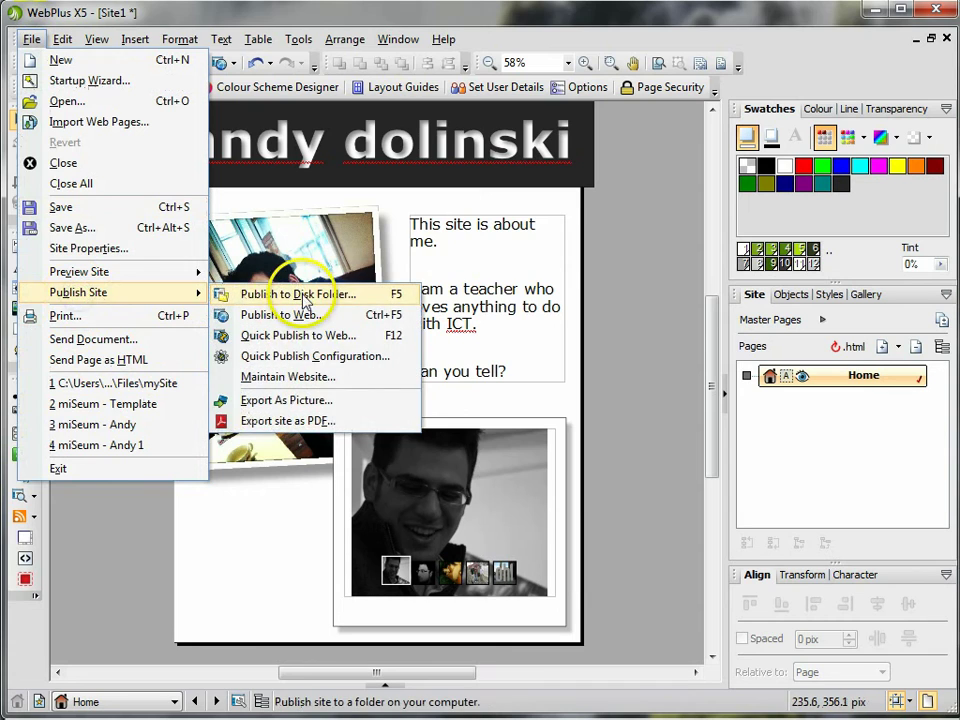
pyautogui.click(303, 296)
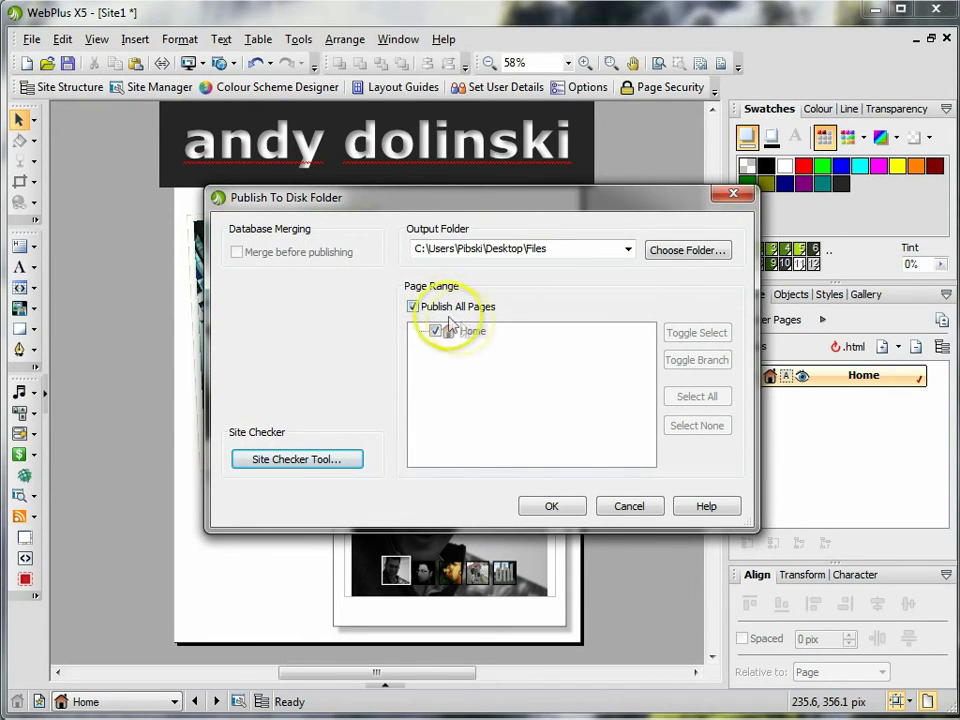
pyautogui.click(552, 507)
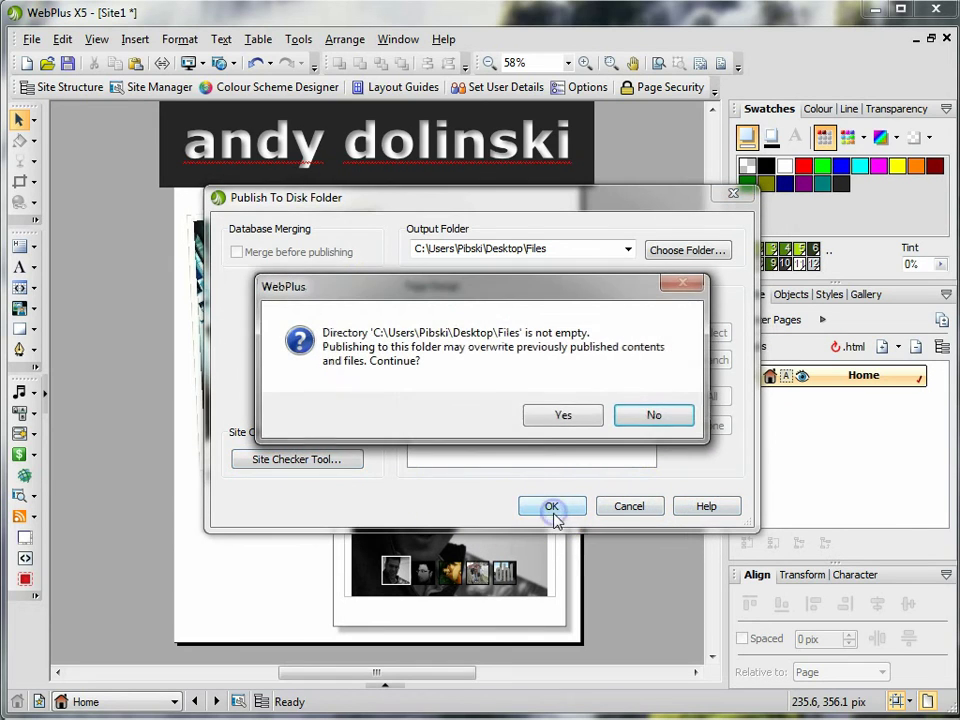
pyautogui.click(553, 418)
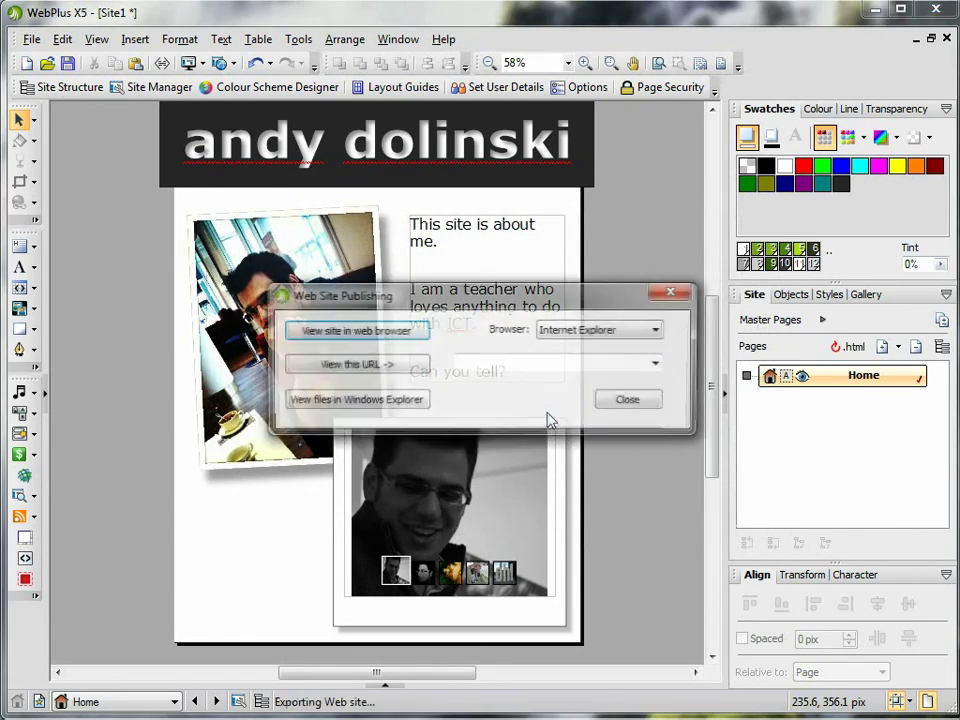
# - Close the publishing summary, inspect wpimages, wpscripts and index in Files, then open index
pyautogui.click(627, 402)
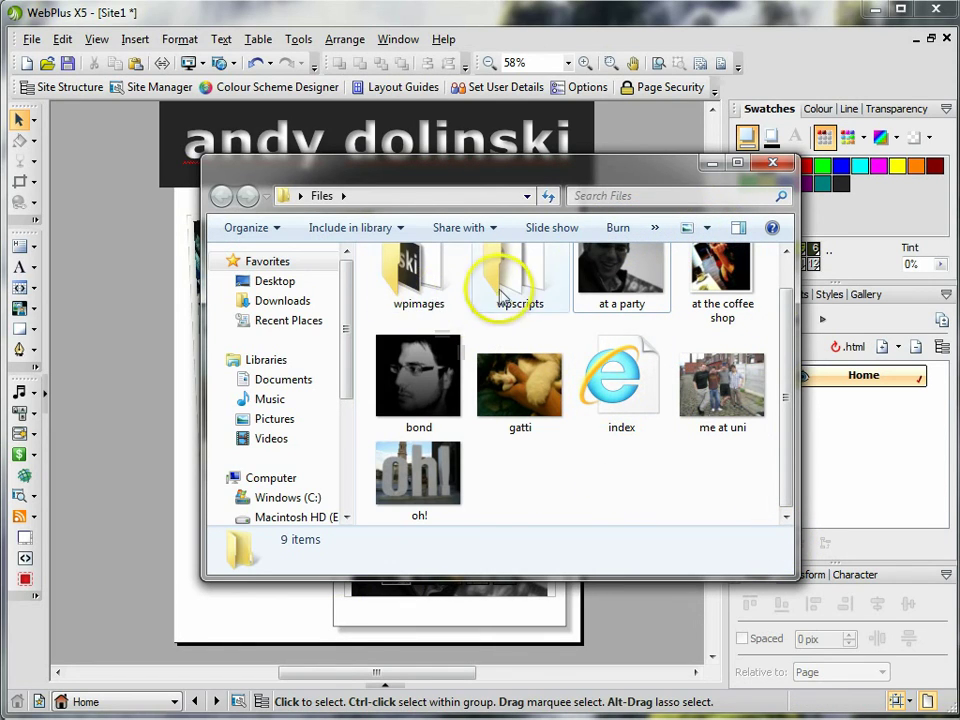
pyautogui.click(416, 272)
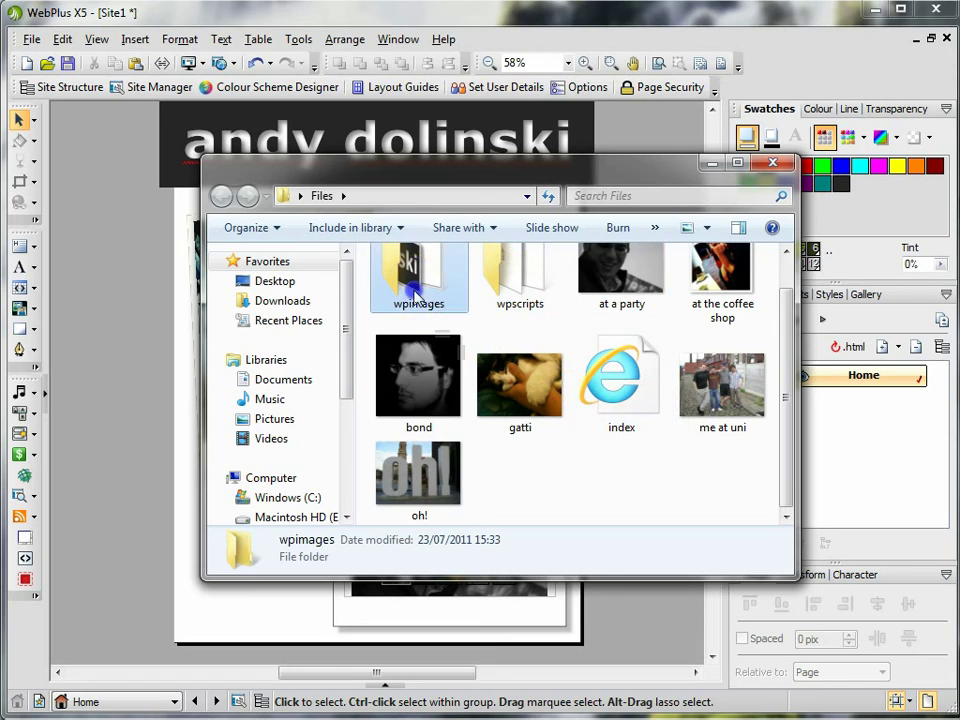
pyautogui.keyDown('ctrl'); pyautogui.click(530, 316); pyautogui.keyUp('ctrl')
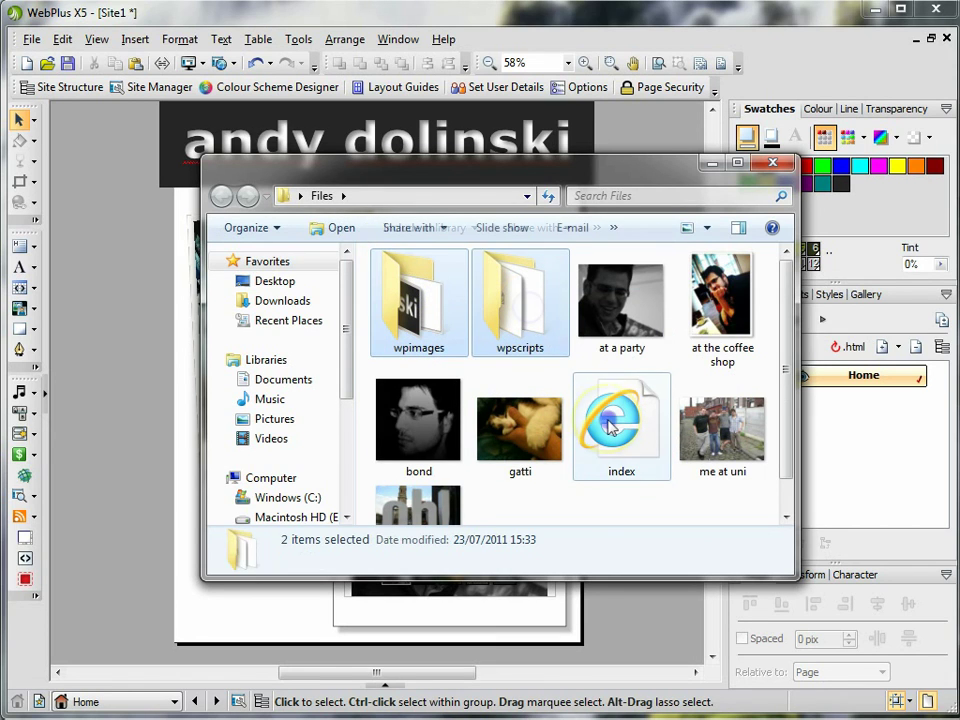
pyautogui.keyDown('ctrl'); pyautogui.click(611, 424); pyautogui.keyUp('ctrl')
pyautogui.click(588, 497)
pyautogui.doubleClick(617, 430)
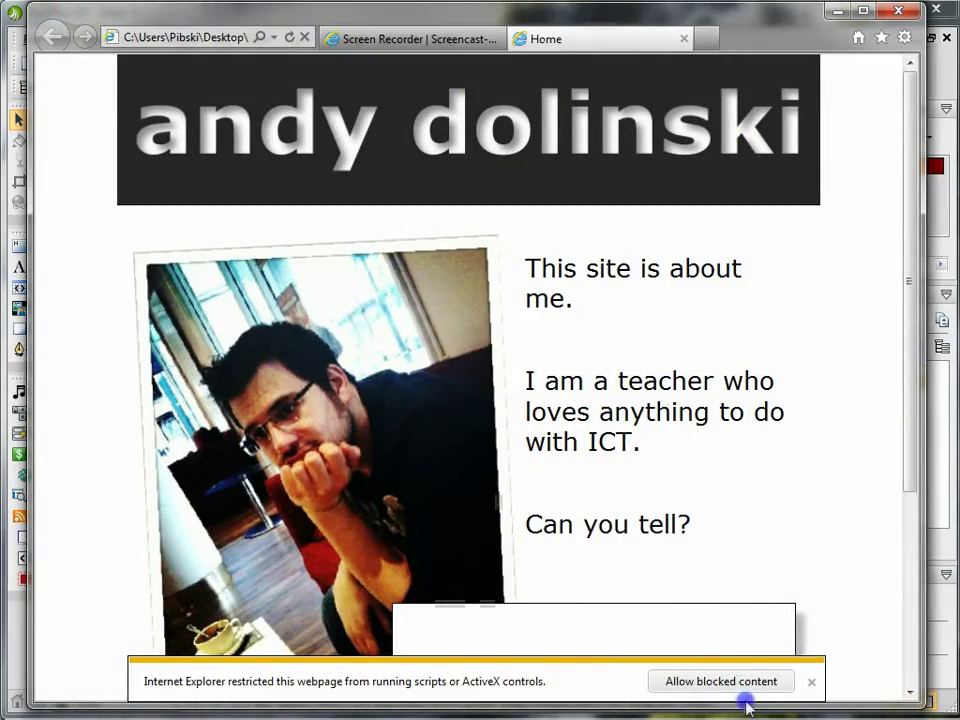
# - Allow blocked content on the published index page and scroll down and back up
pyautogui.click(729, 688)
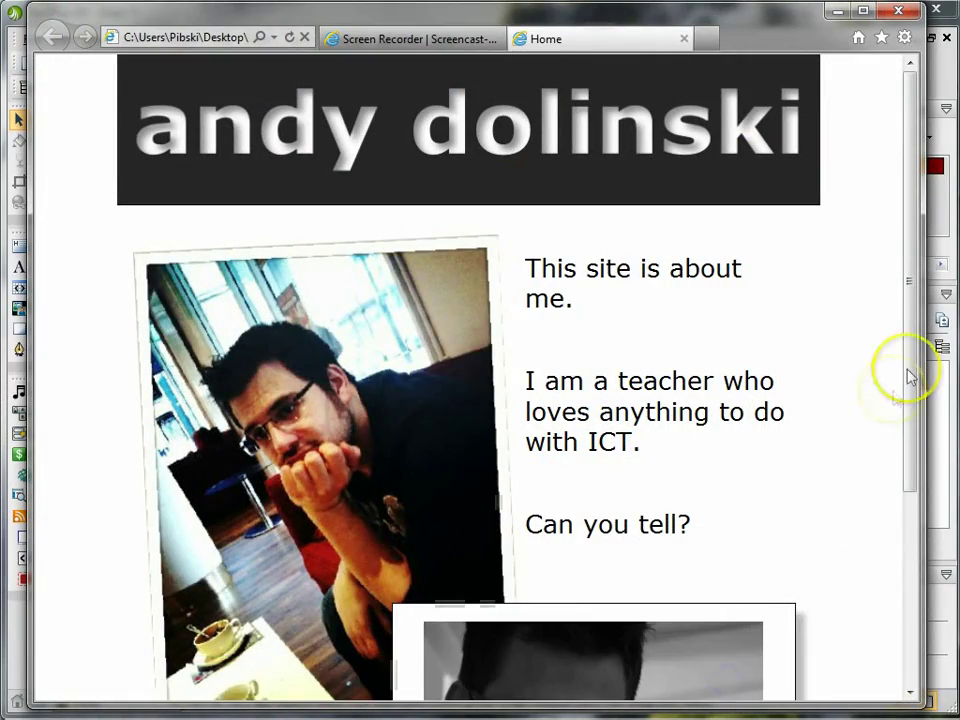
pyautogui.moveTo(909, 375); pyautogui.dragTo(900, 605)
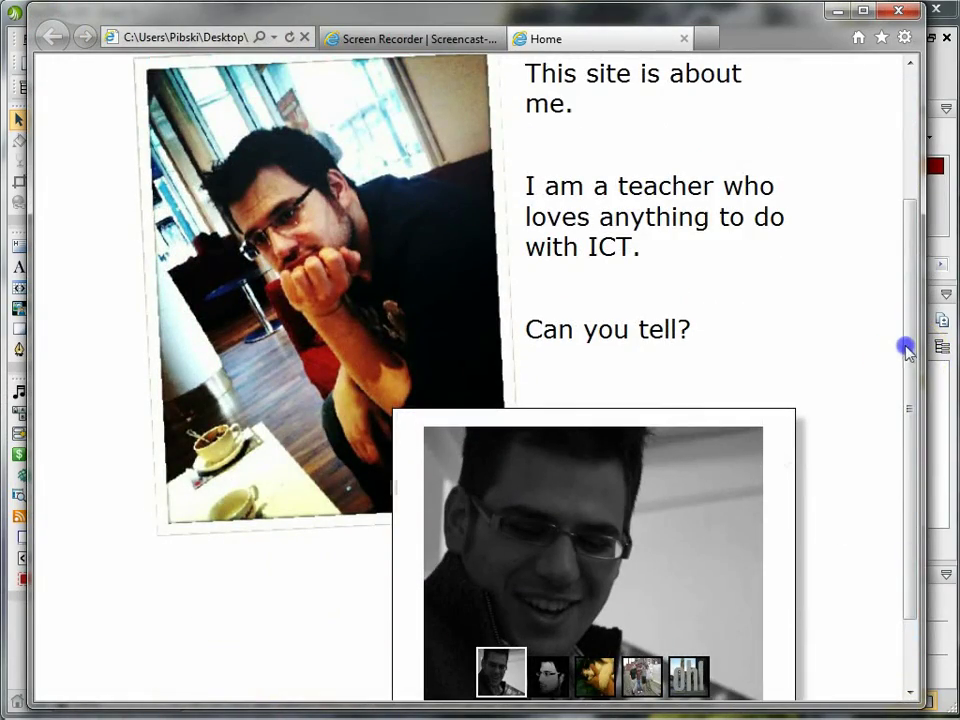
pyautogui.moveTo(911, 429); pyautogui.dragTo(936, 274)
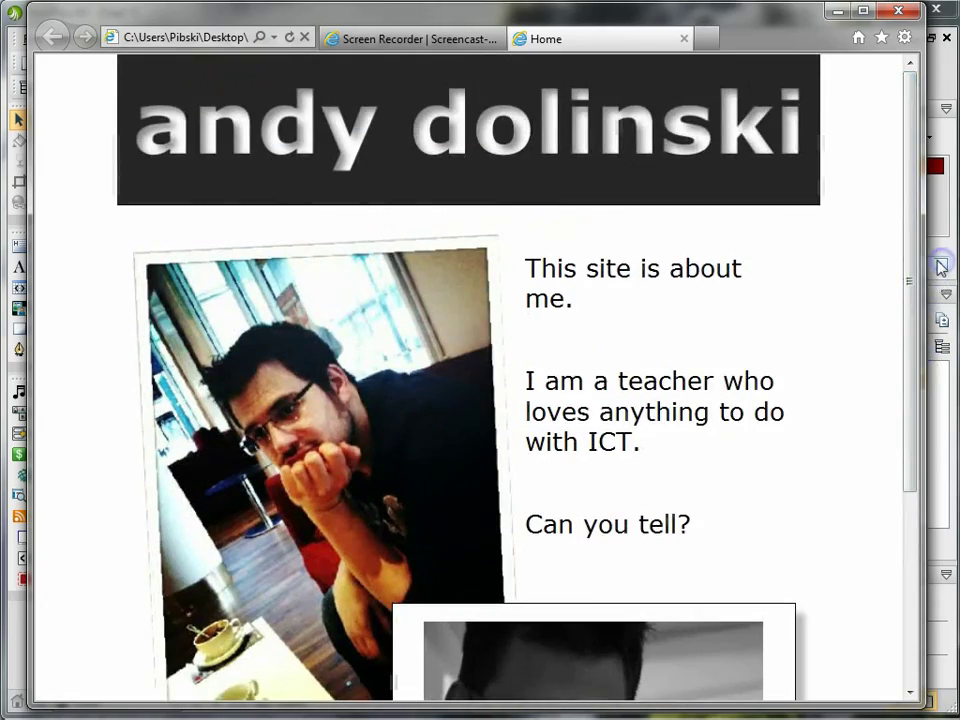